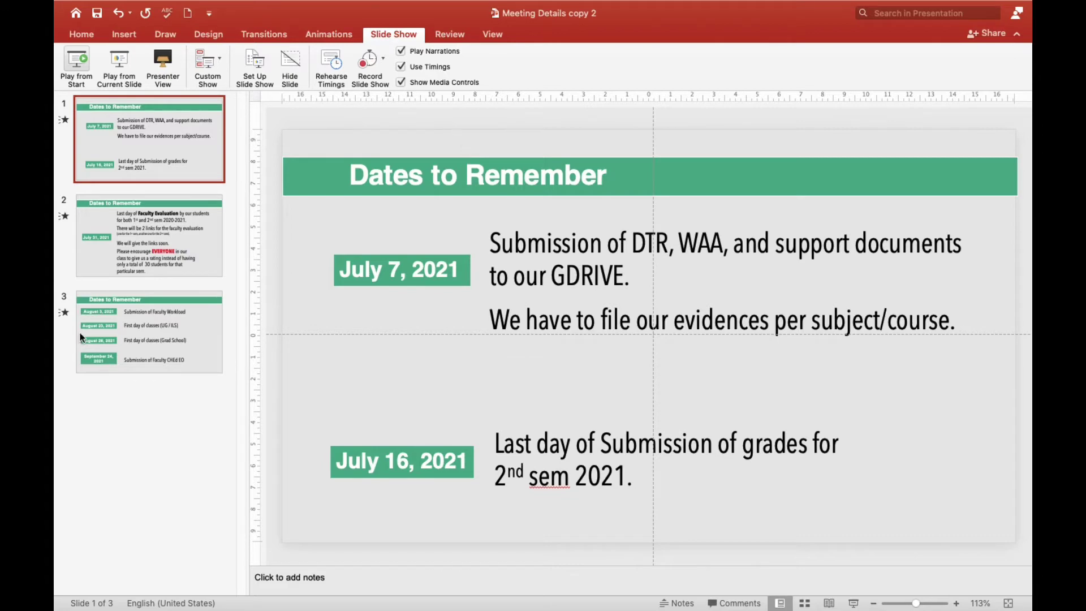
- Flip through slides 2 and 3 twice, ending back on slide 1
left_click(162, 236)
left_click(159, 331)
left_click(162, 159)
left_click(171, 227)
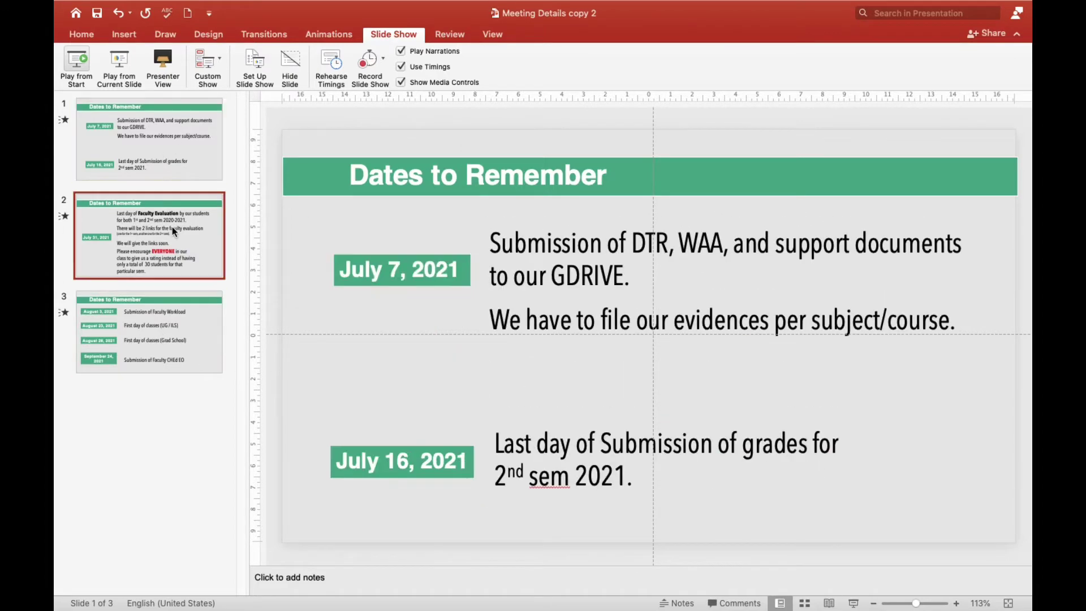
left_click(164, 310)
left_click(178, 155)
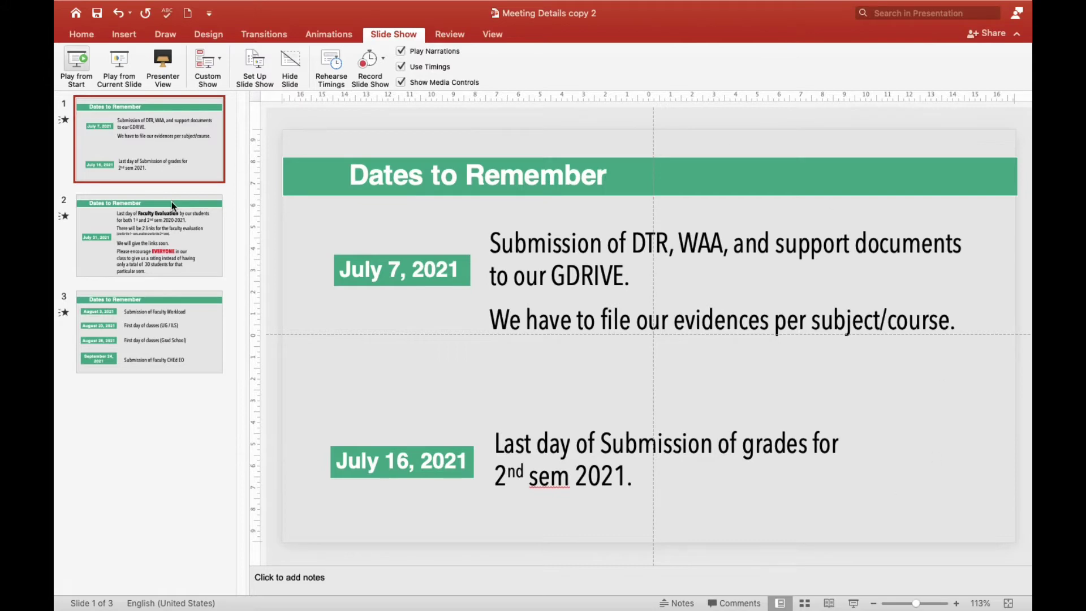
- Review slides 2 and 3 again, return to slide 1, and open the Record Slide Show options
left_click(145, 236)
left_click(150, 310)
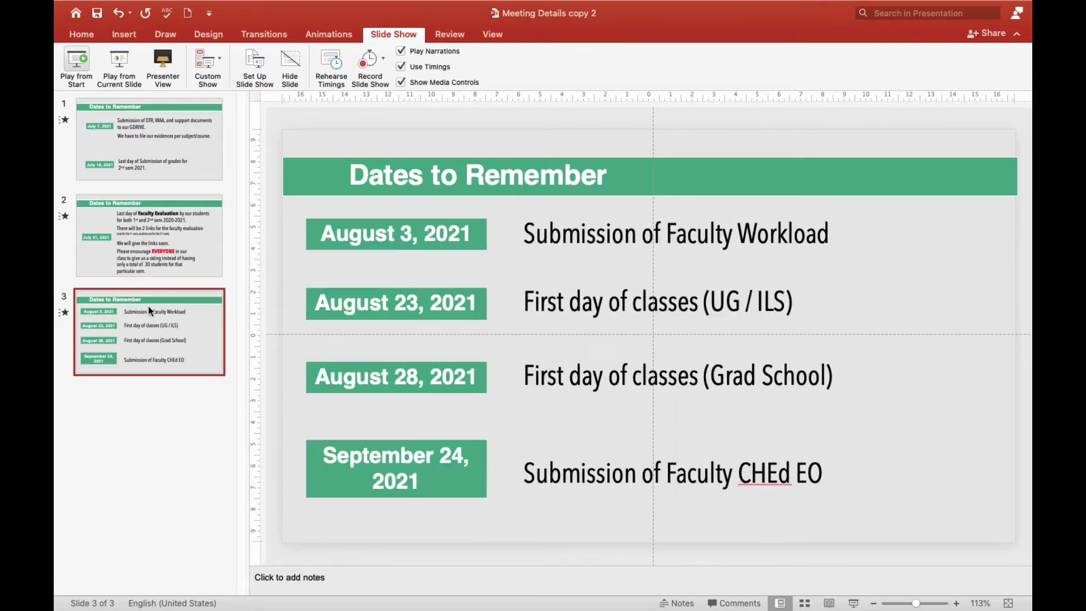
left_click(188, 148)
left_click(188, 249)
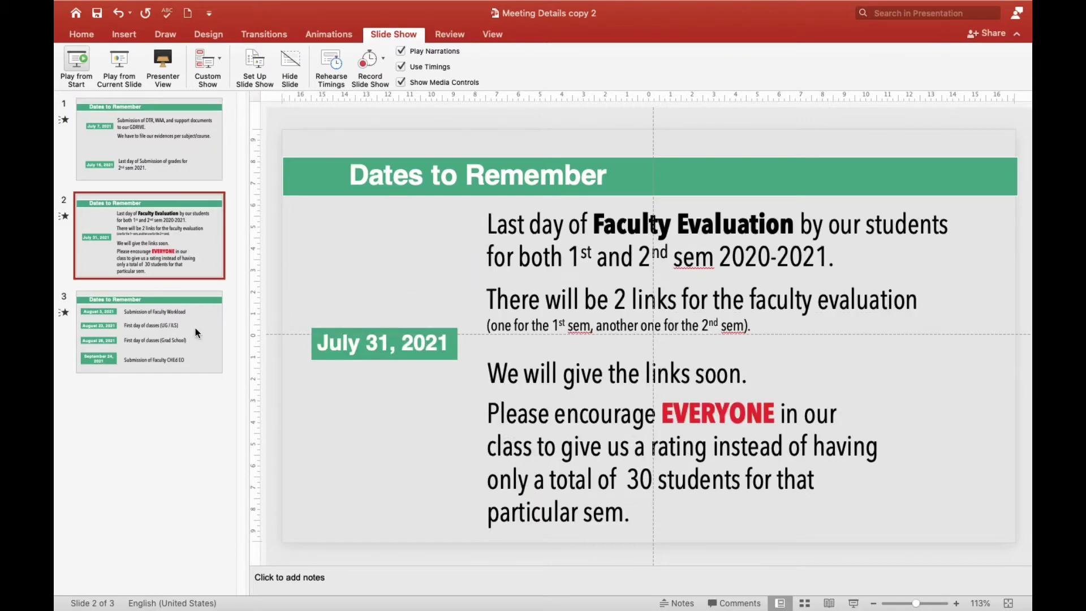
left_click(155, 152)
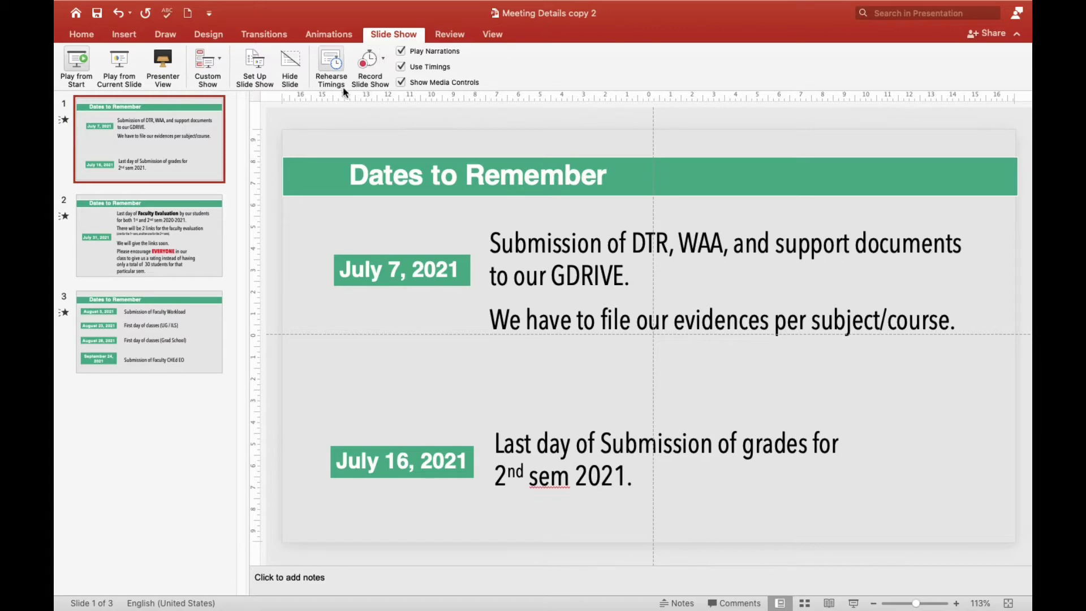
left_click(153, 219)
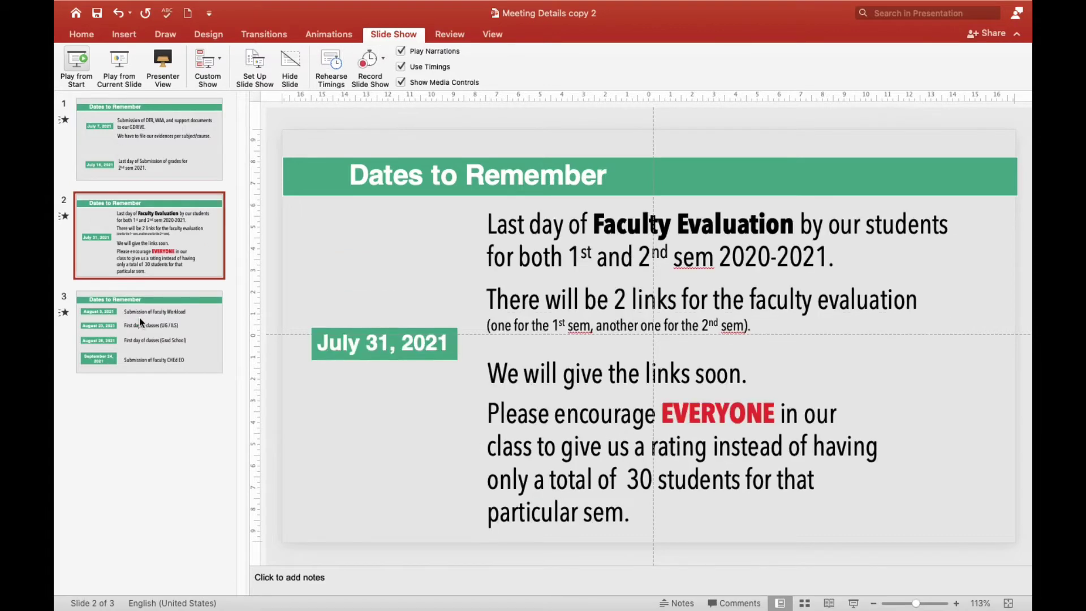
left_click(140, 317)
left_click(146, 133)
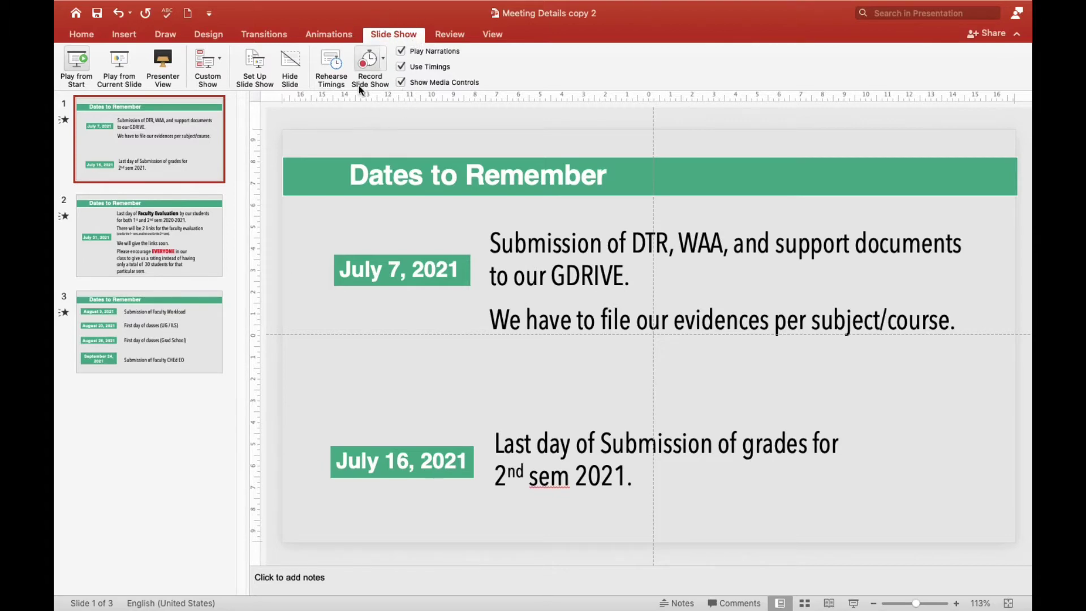
left_click(383, 59)
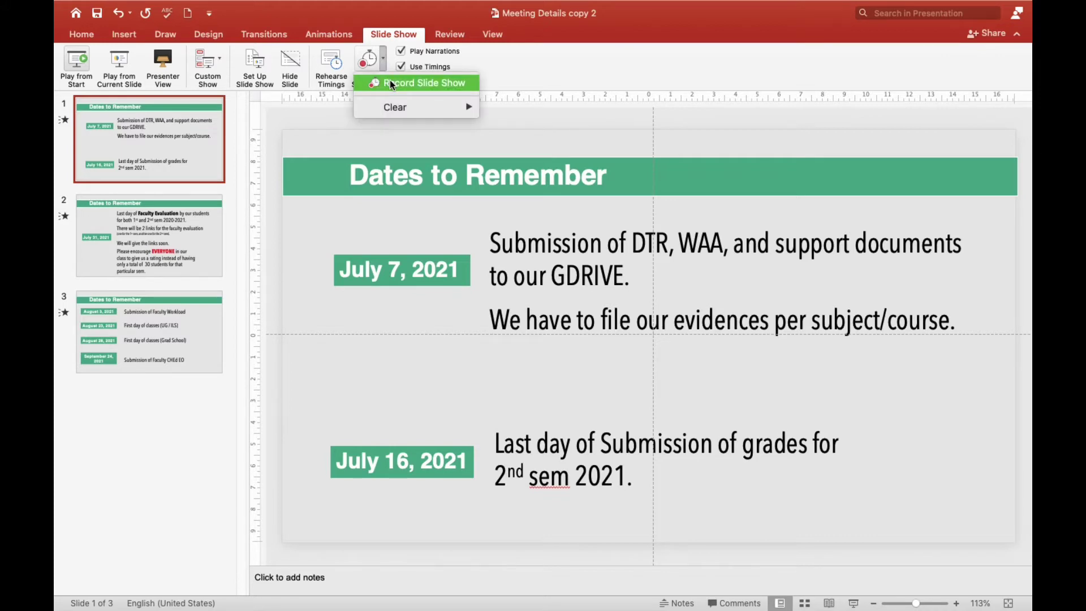
- Choose Record Slide Show to start the recording view on slide 1
left_click(390, 83)
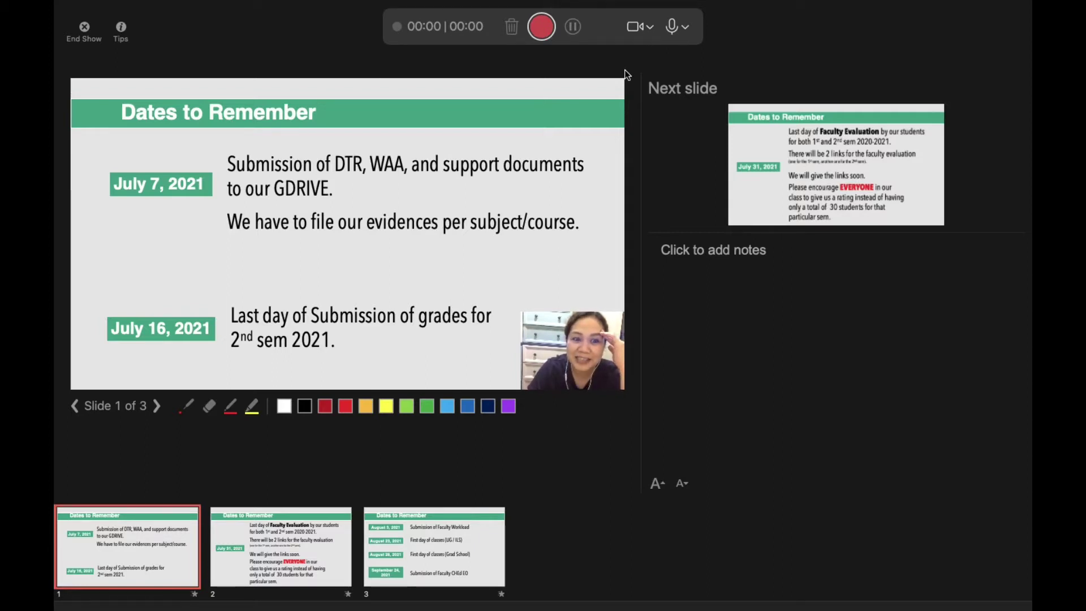
- Check the camera list and switch the webcam off and back on
left_click(650, 28)
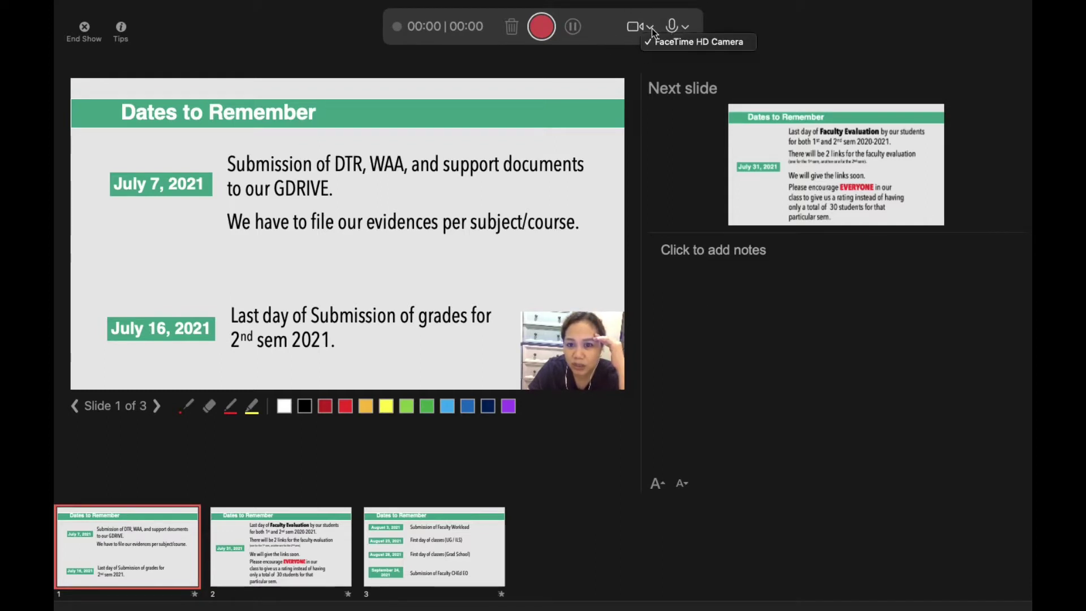
left_click(633, 24)
left_click(634, 27)
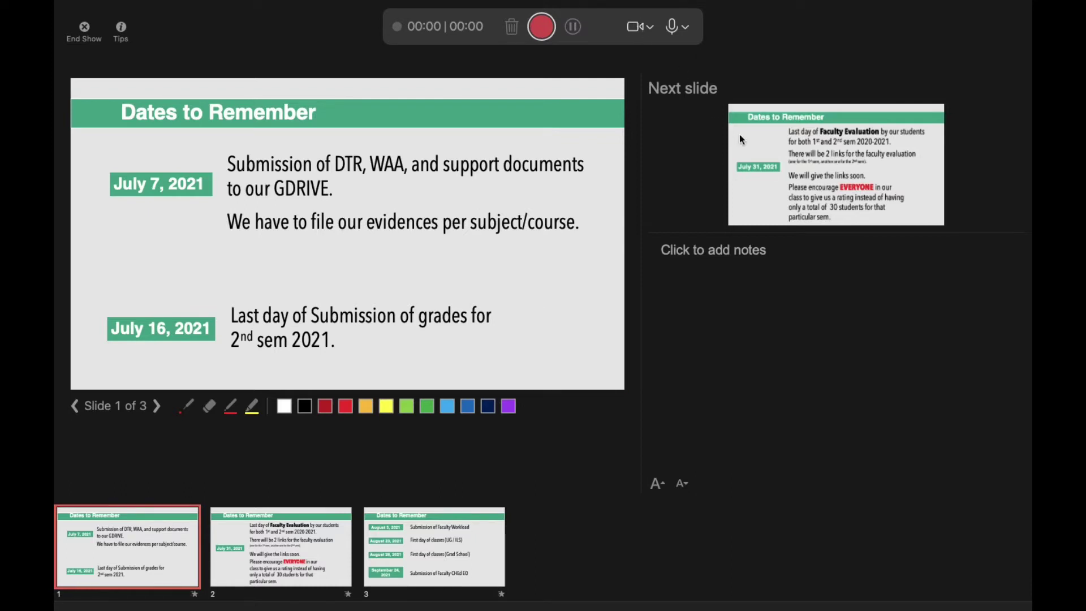
left_click(635, 25)
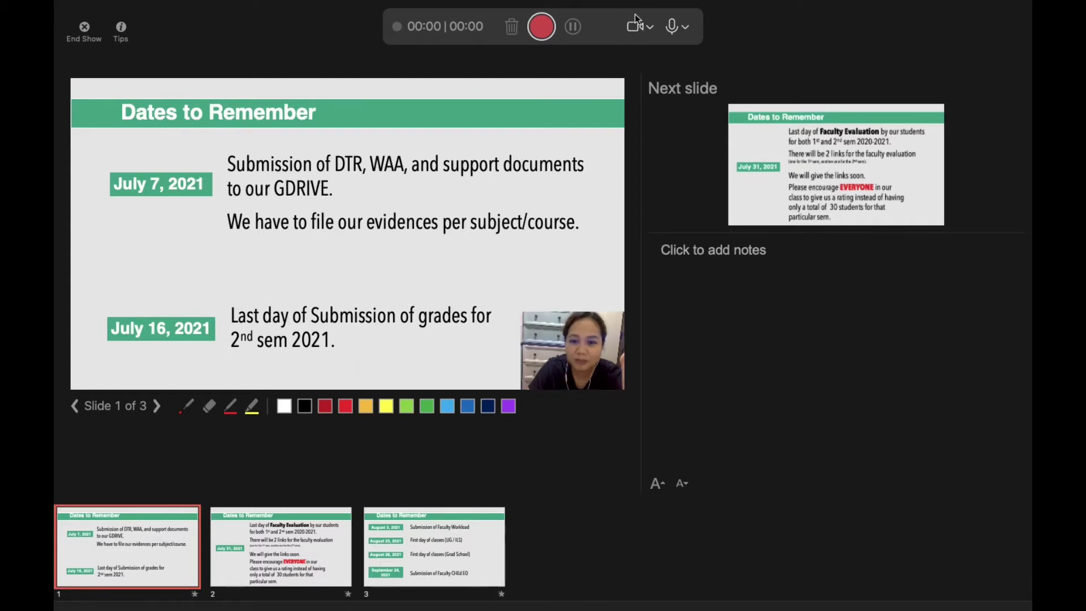
- Select the Krisp microphone for narration and confirm it in the microphone list
left_click(684, 28)
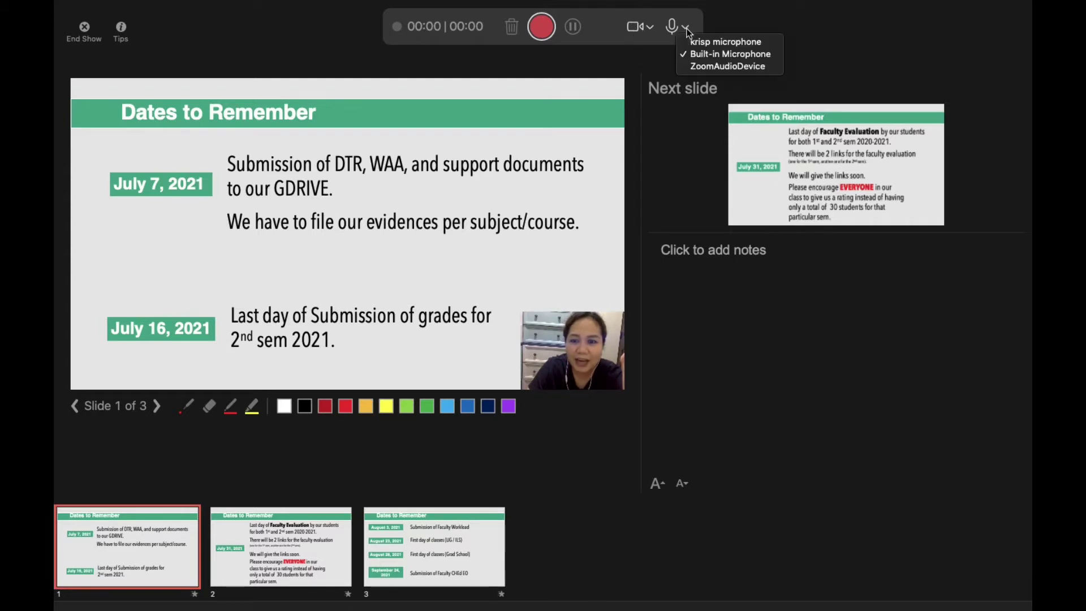
left_click(694, 44)
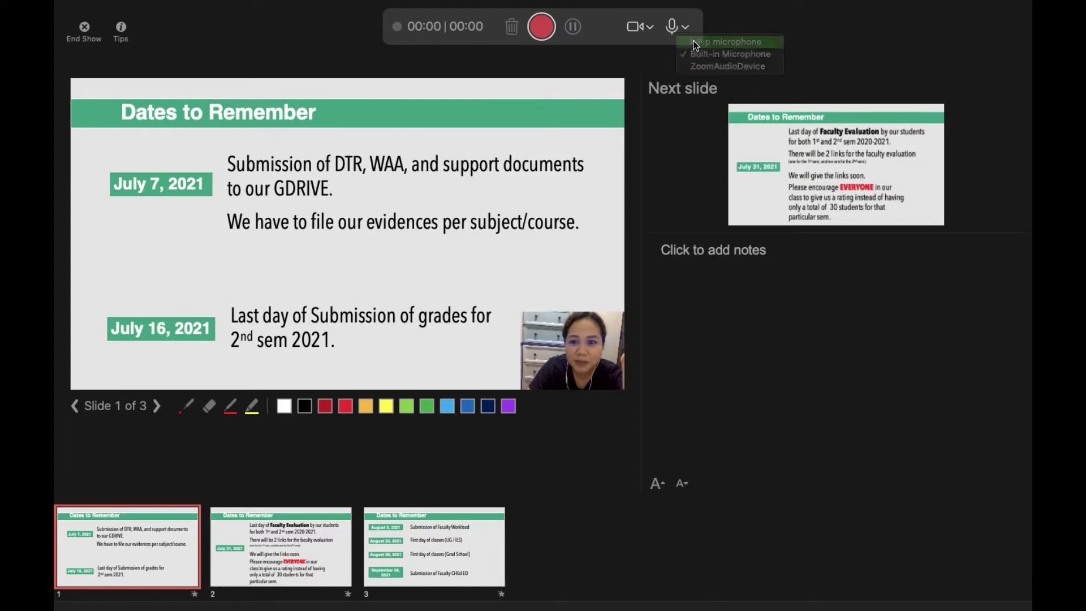
left_click(686, 29)
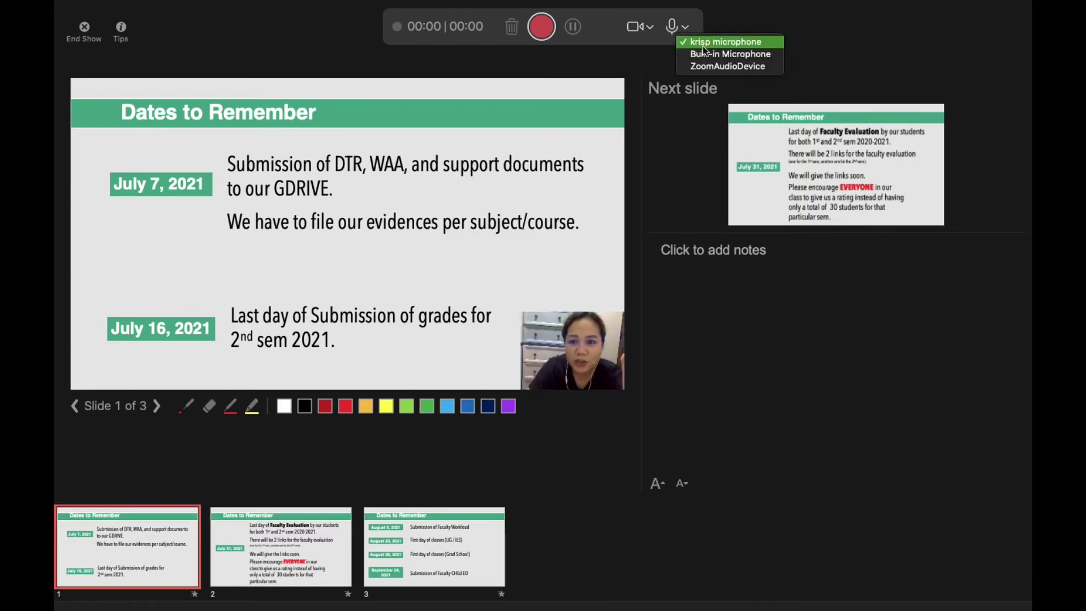
left_click(701, 43)
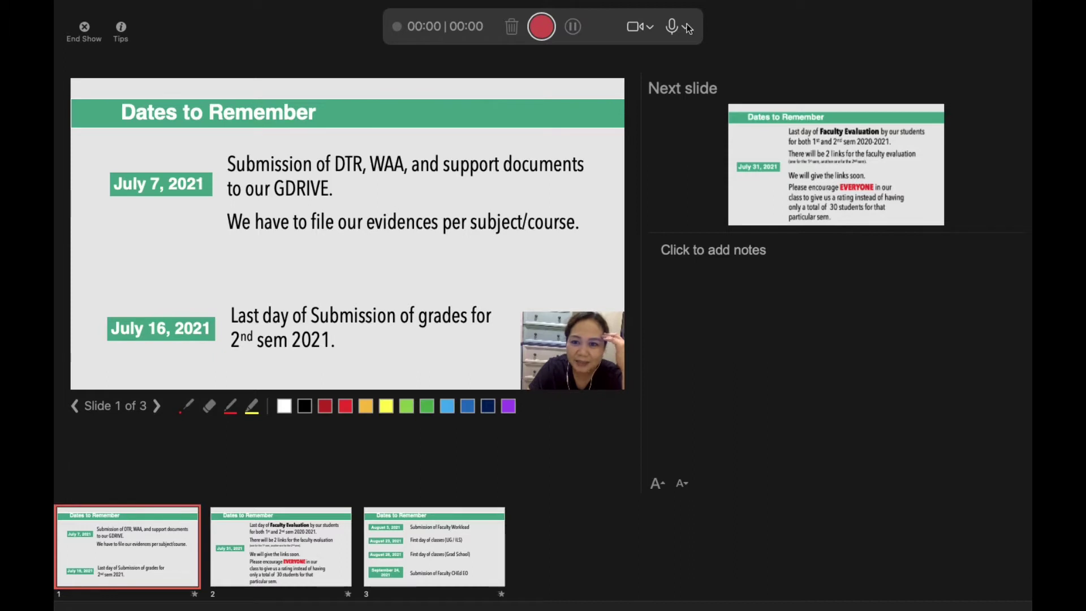
left_click(688, 28)
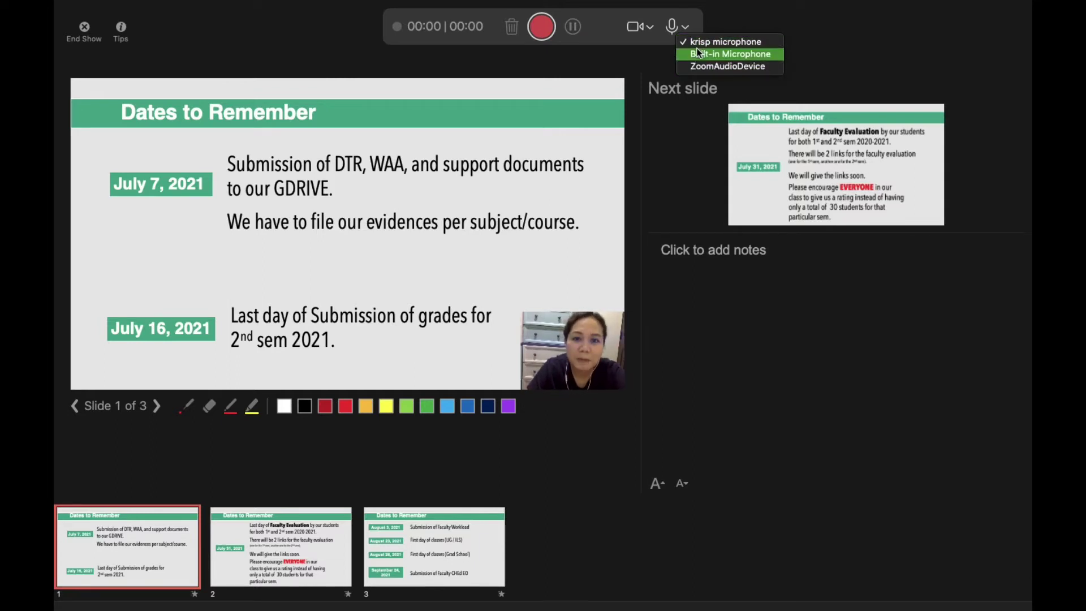
left_click(726, 56)
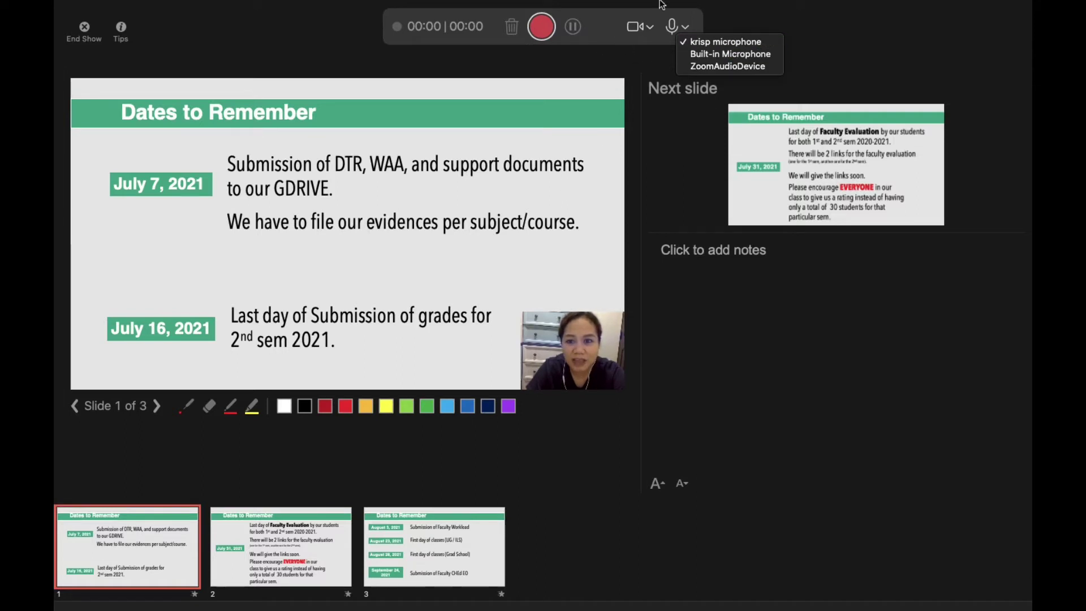
left_click(610, 32)
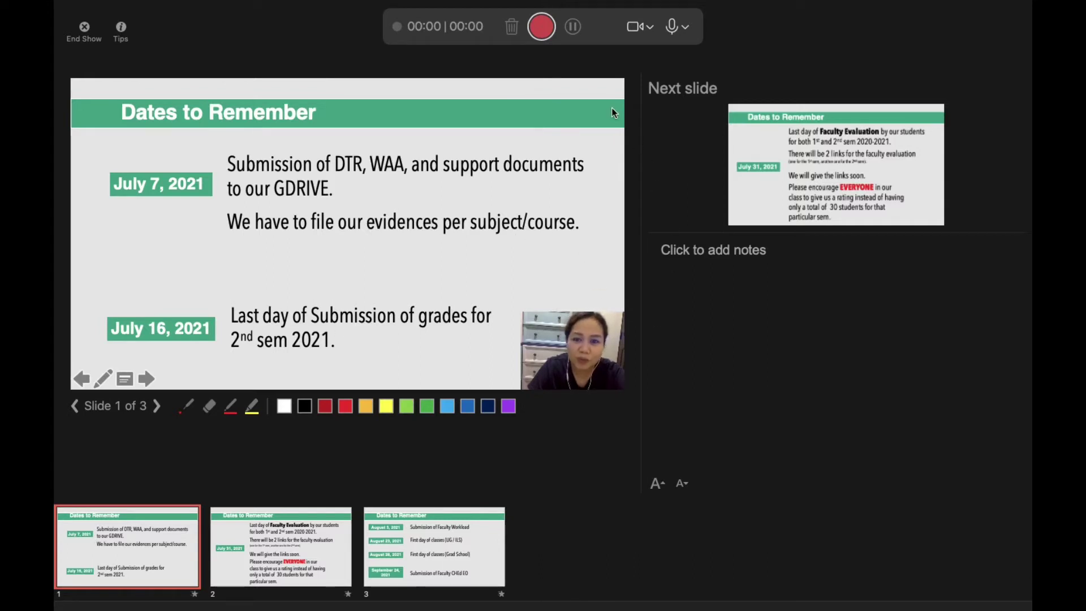
- Start recording and narrate slide 1's July 7 and July 16, 2021 builds, advancing to slide 2
left_click(544, 34)
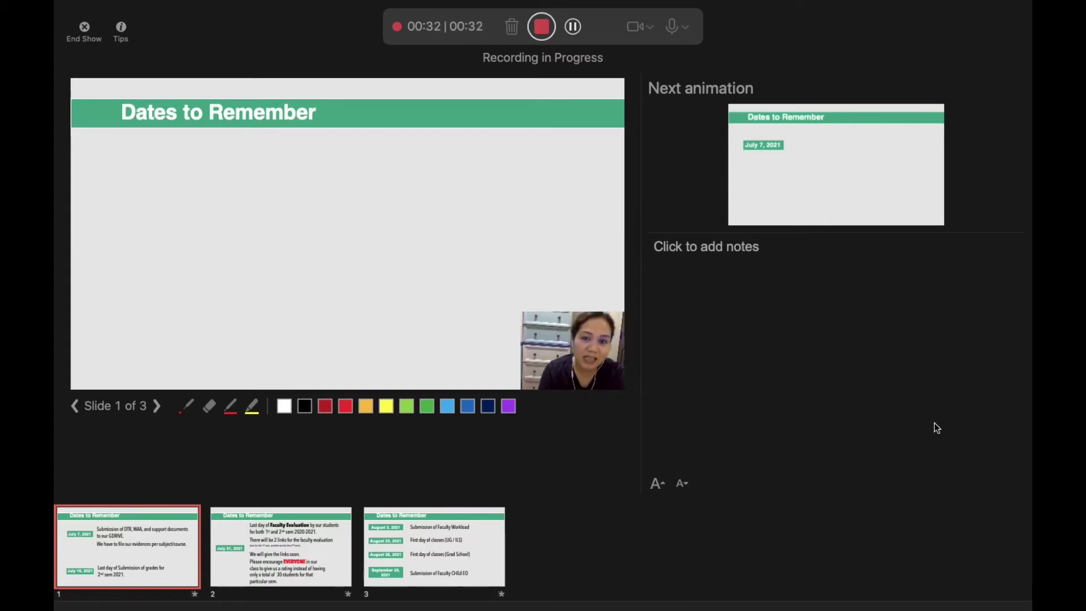
key("Right")
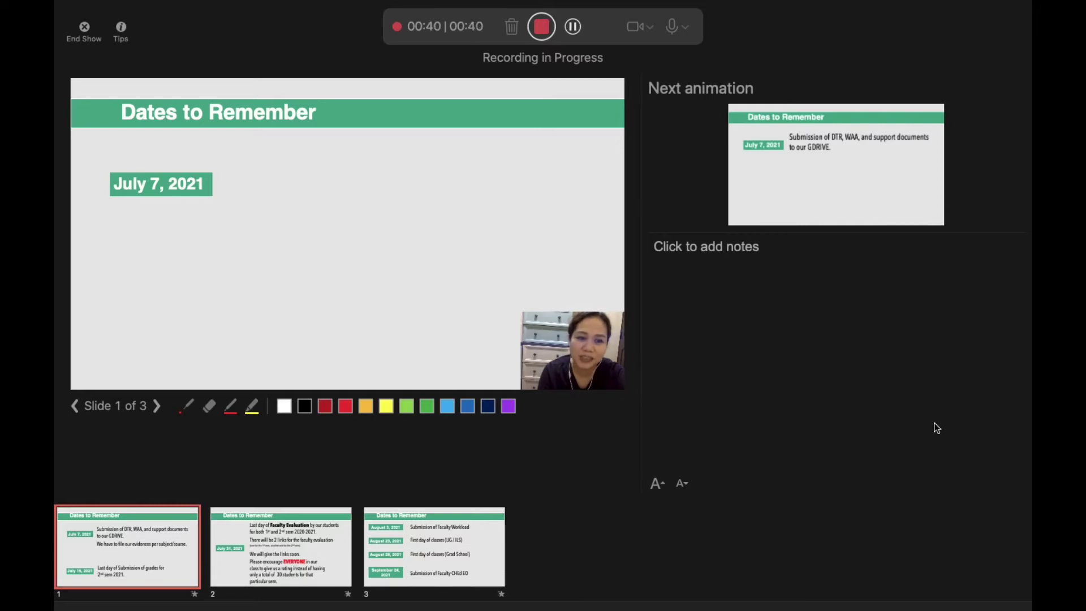
key("Right")
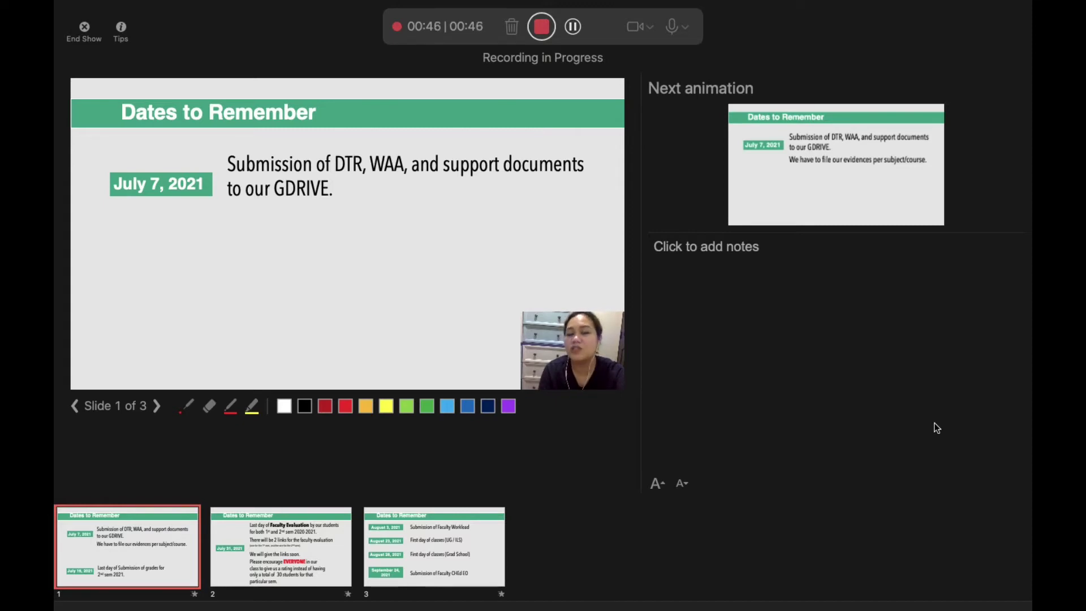
key("Right")
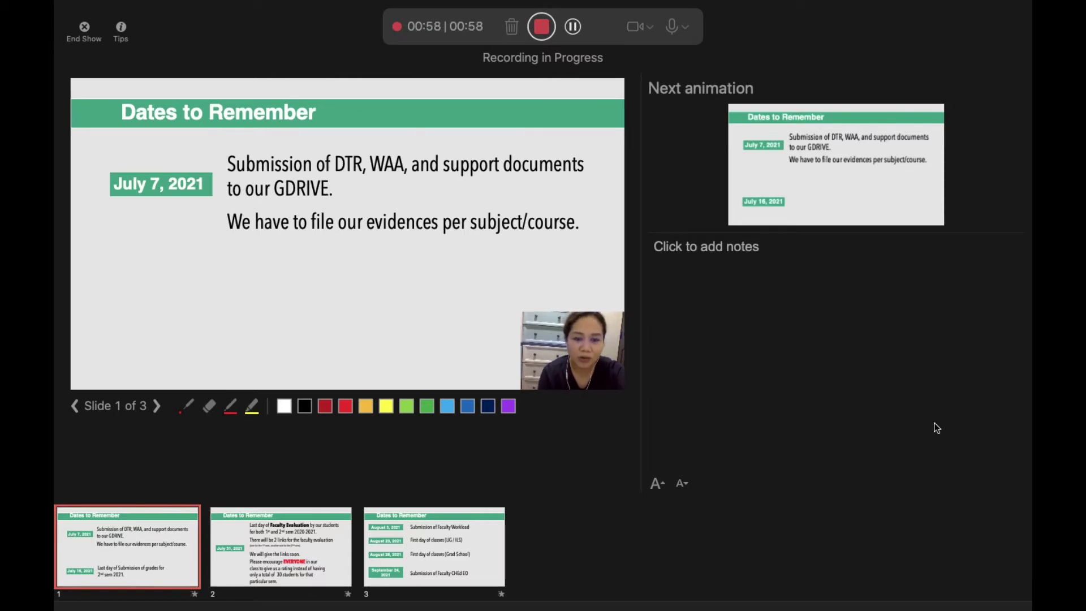
key("Right")
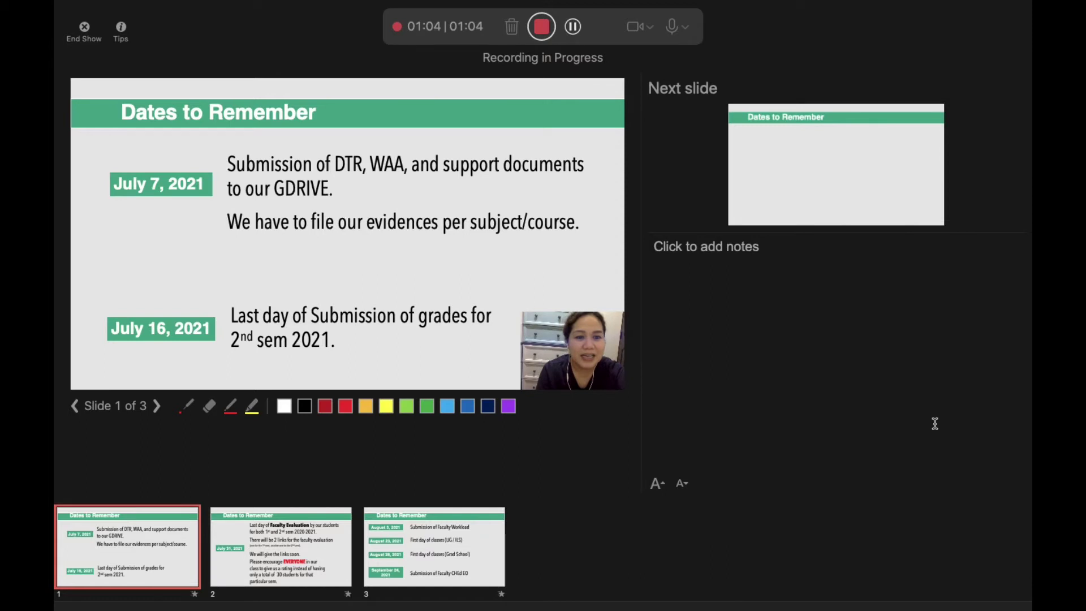
key("Right")
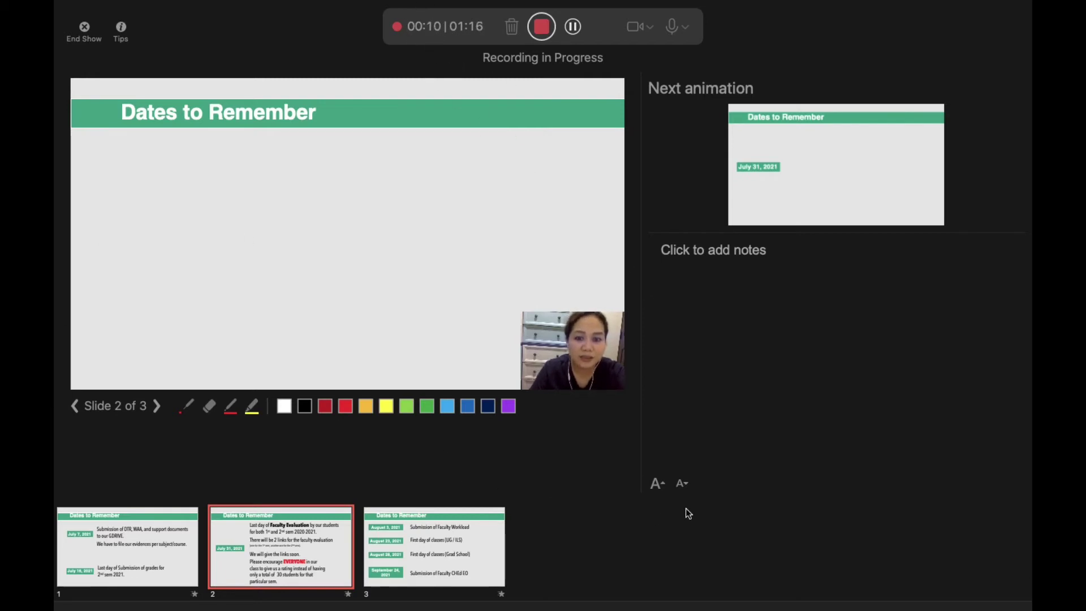
- Narrate slide 2's July 31, 2021 faculty-evaluation builds, then advance to slide 3
key("Right")
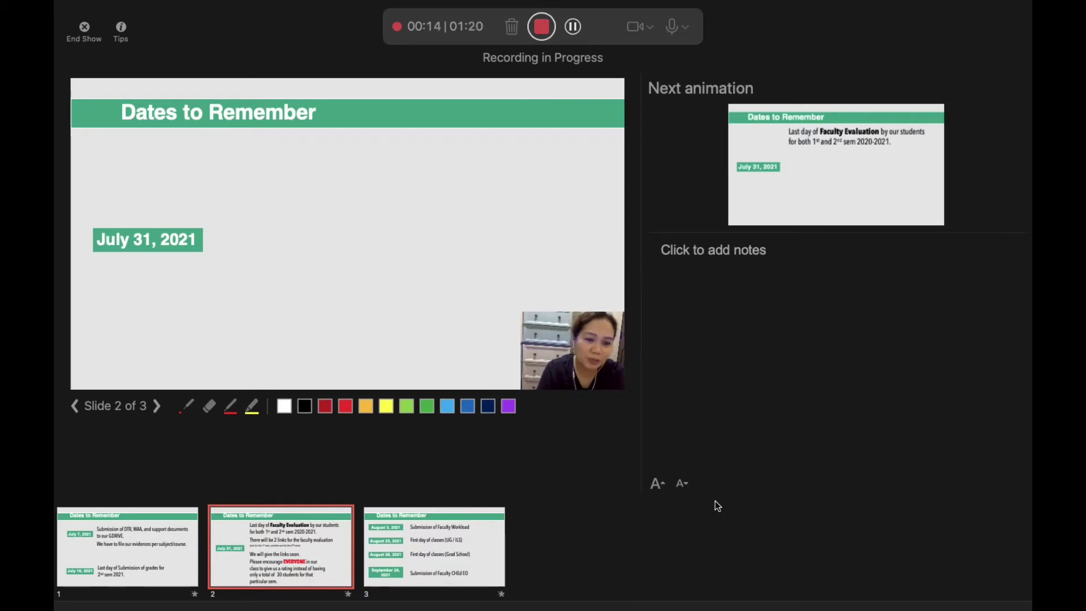
key("Right")
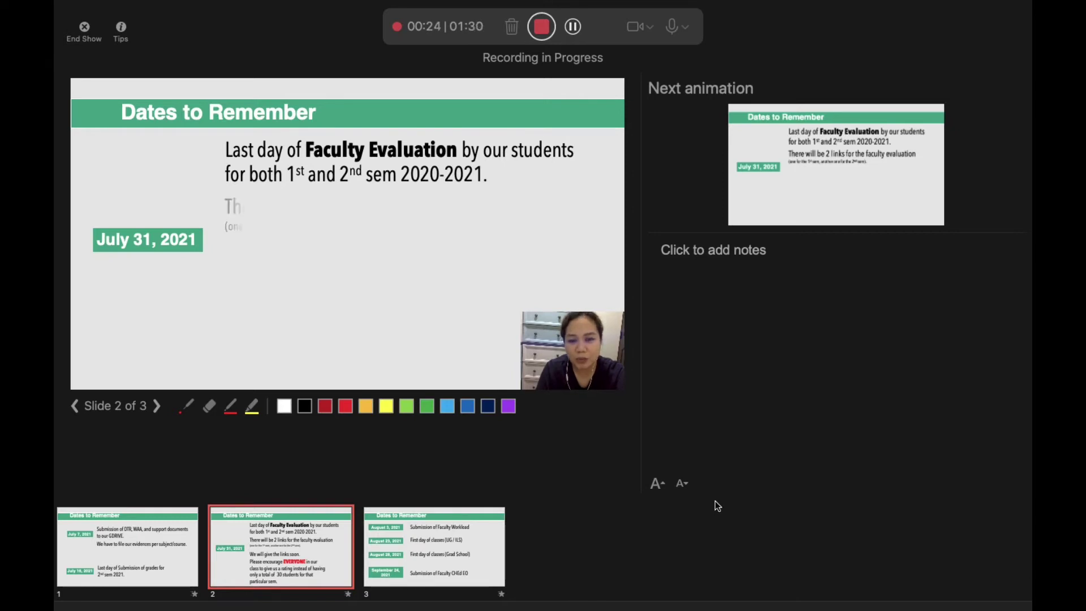
key("Right")
key("Right")
key("Right")
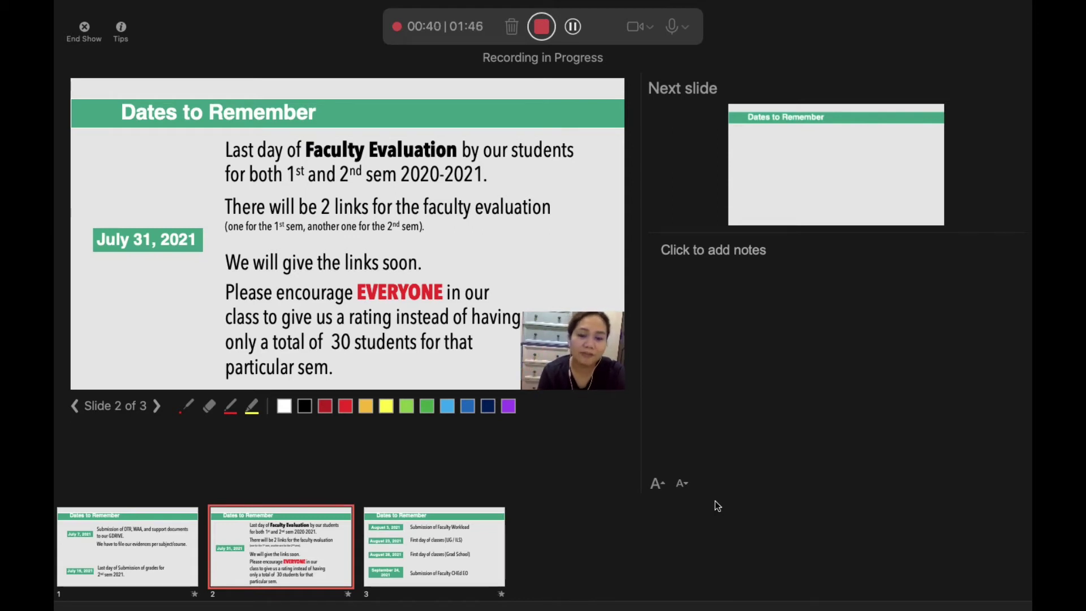
key("Right")
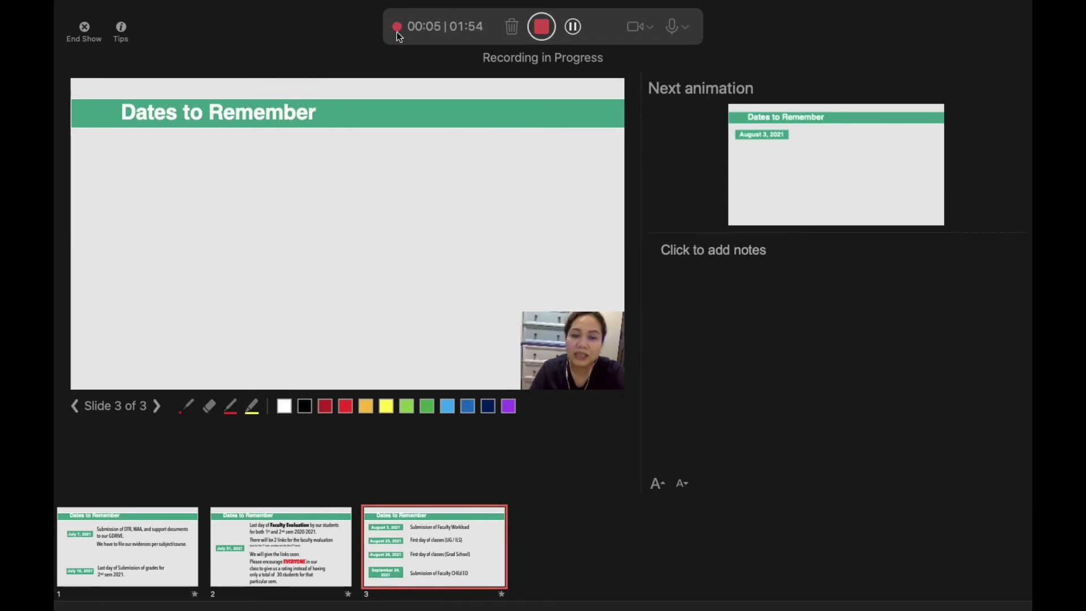
- Narrate slide 3's August 3, August 23, August 28 and September 24, 2021 builds, then end the show
left_click(601, 193)
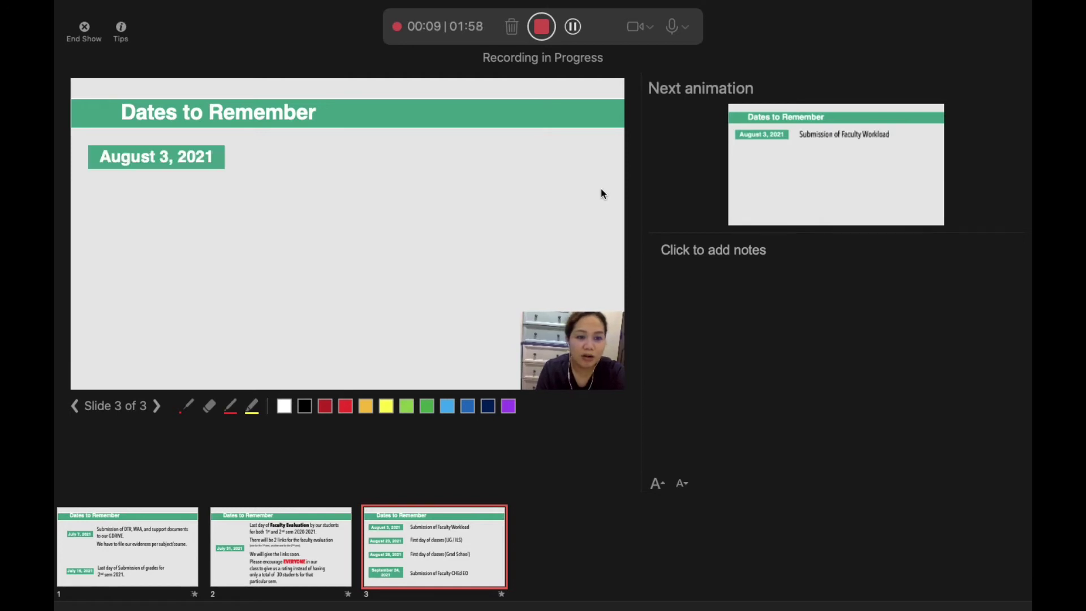
left_click(601, 193)
left_click(601, 193)
left_click(600, 190)
left_click(601, 190)
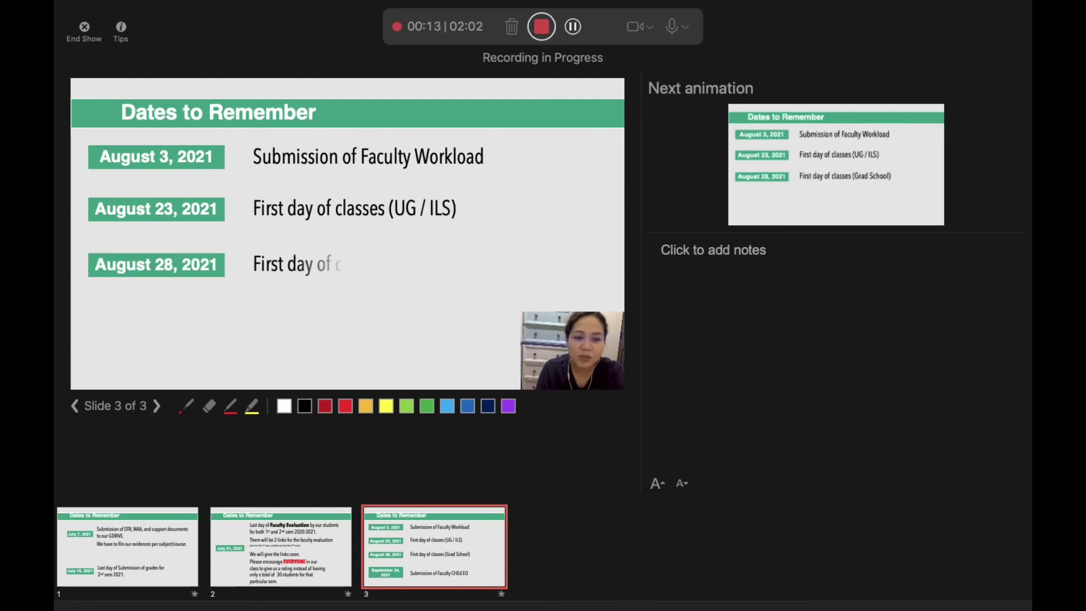
left_click(600, 190)
left_click(600, 190)
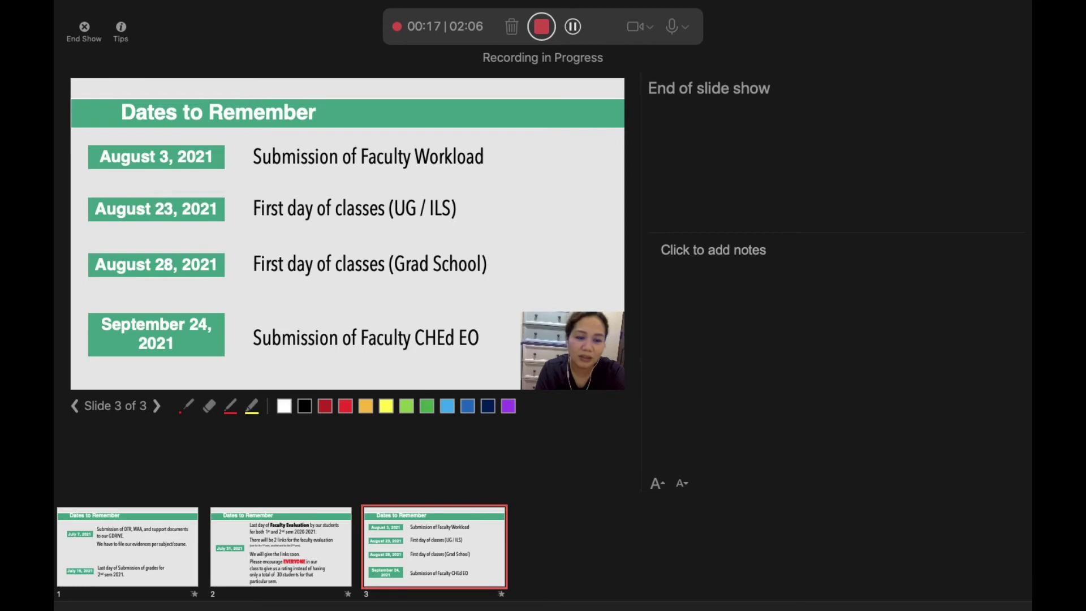
key("Right")
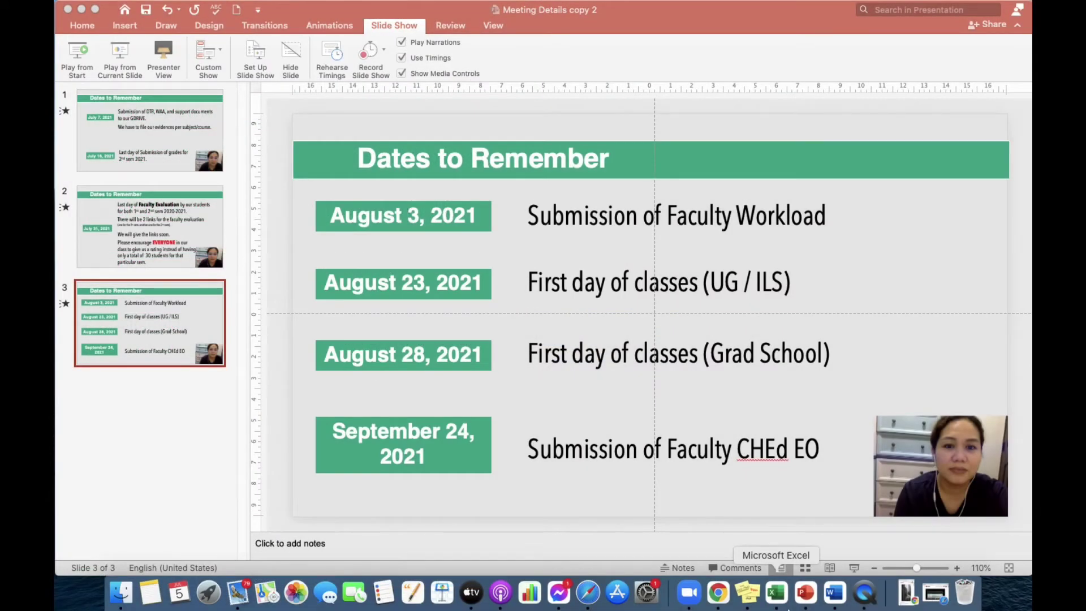
- Return to slide 1 and view its numbered animation order on the Animations tab
left_click(145, 142)
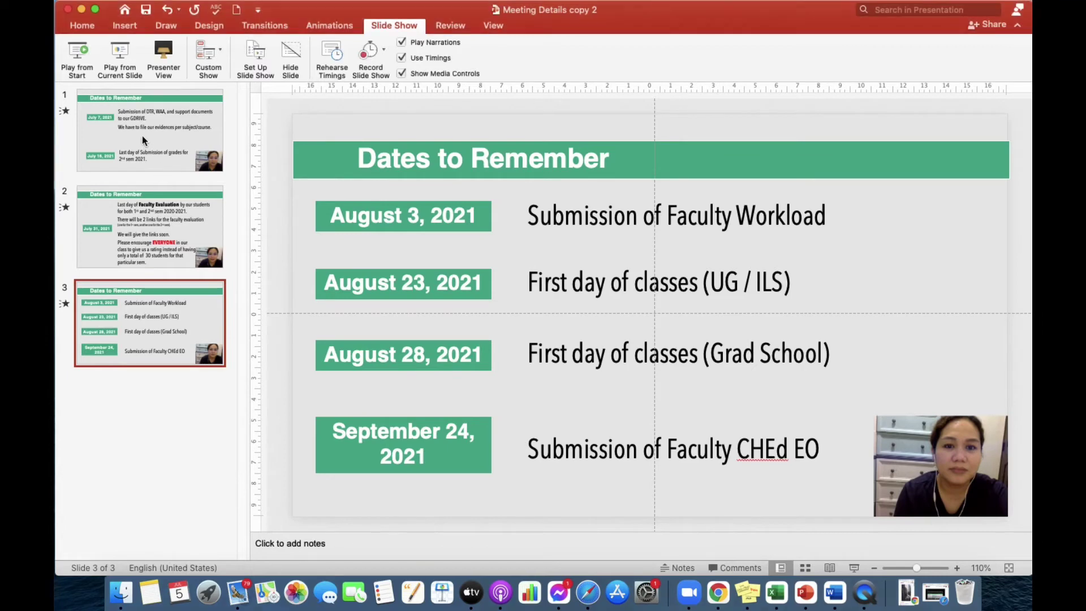
mouse_move(874, 446)
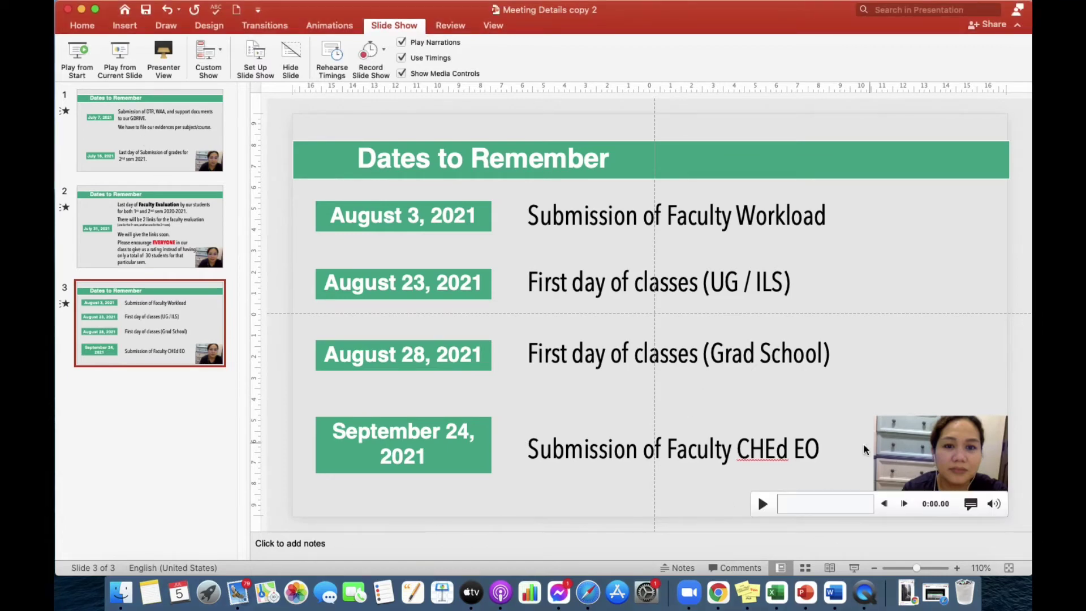
left_click(146, 213)
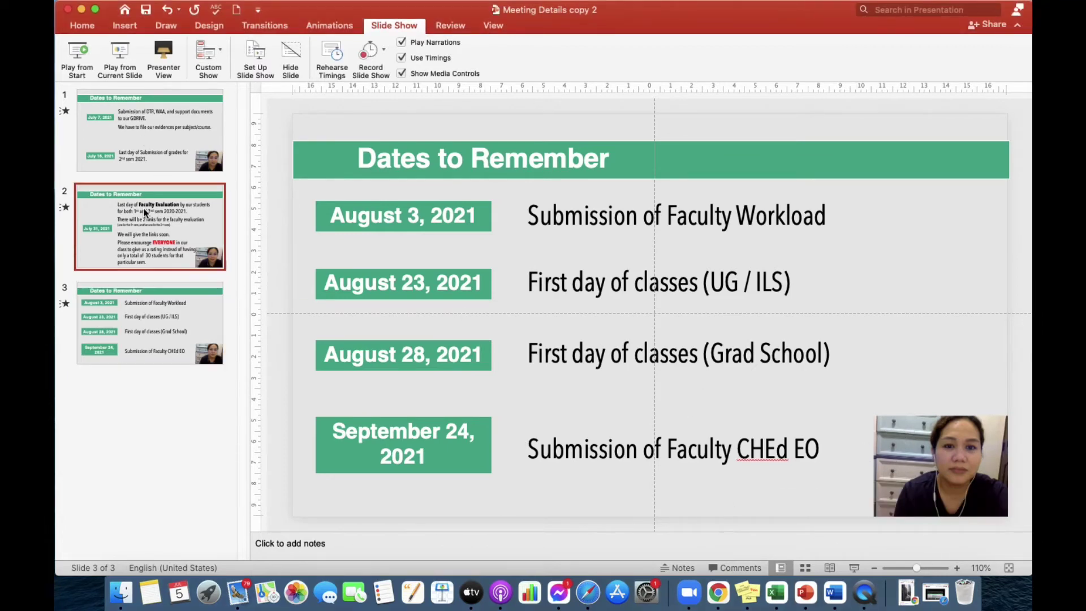
left_click(152, 128)
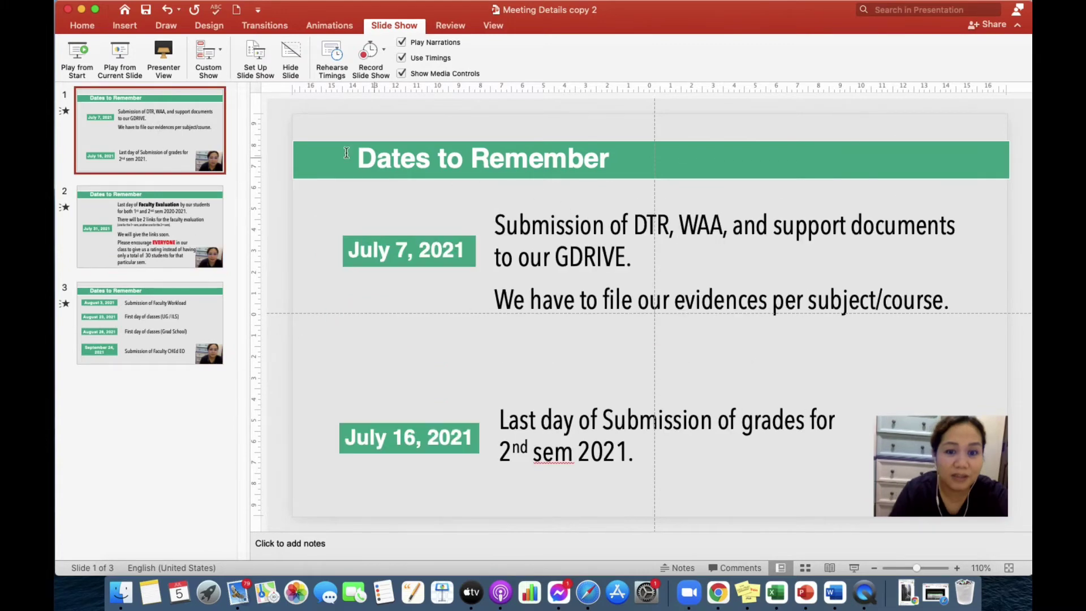
left_click(319, 26)
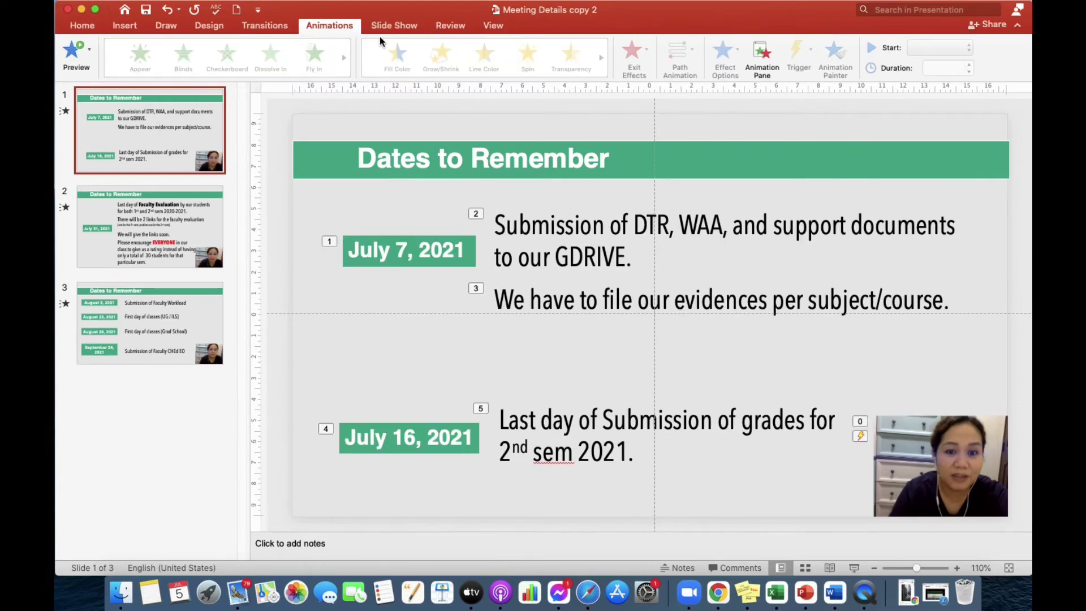
left_click(395, 26)
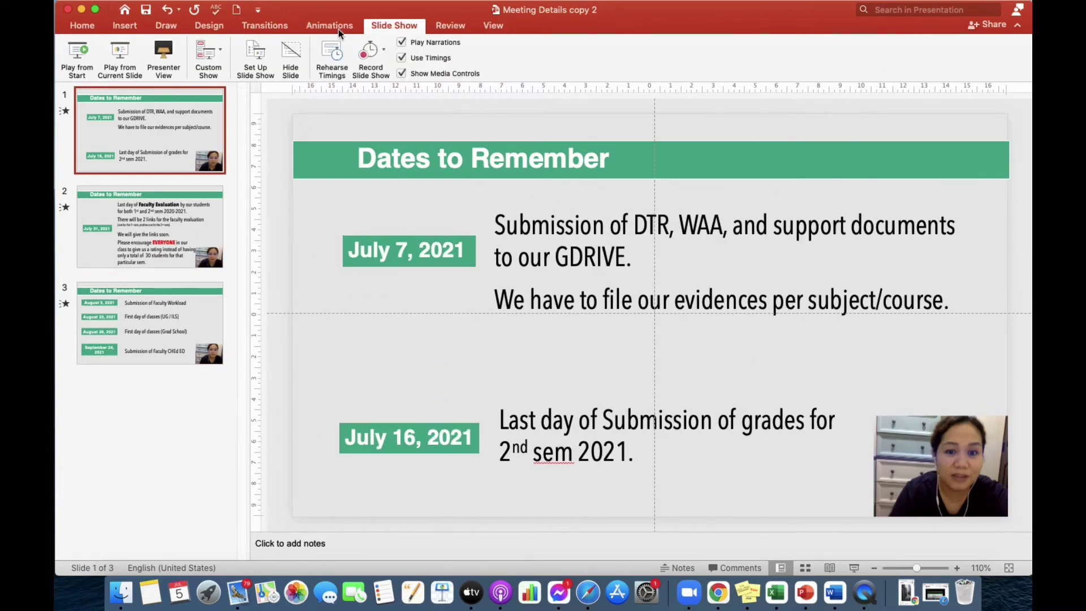
- Play the show from the start, advance one build and one slide, then exit
left_click(75, 52)
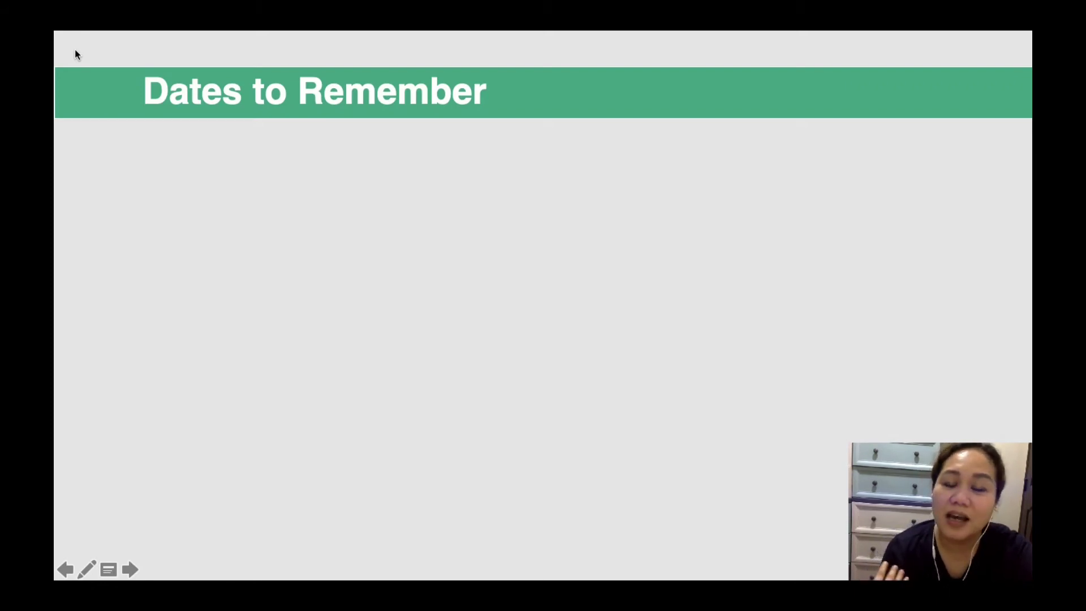
key("Right")
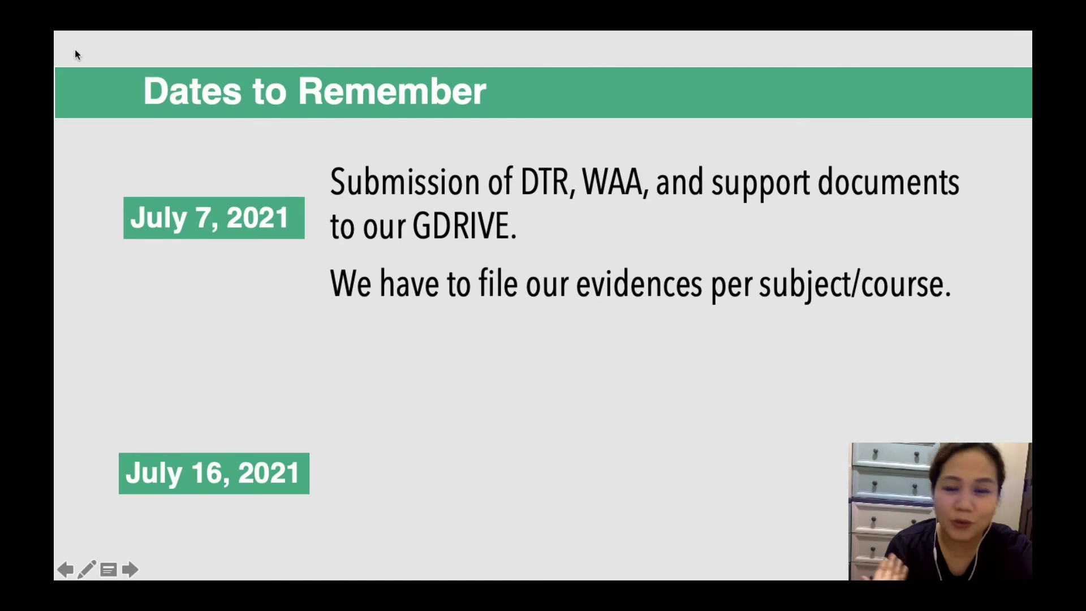
key("Right")
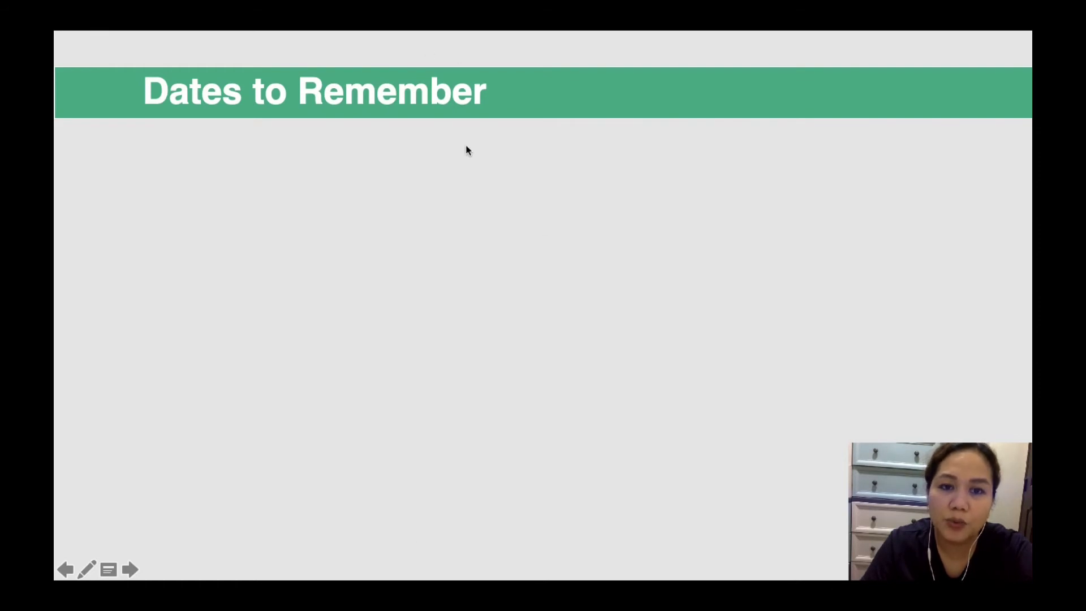
key("Escape")
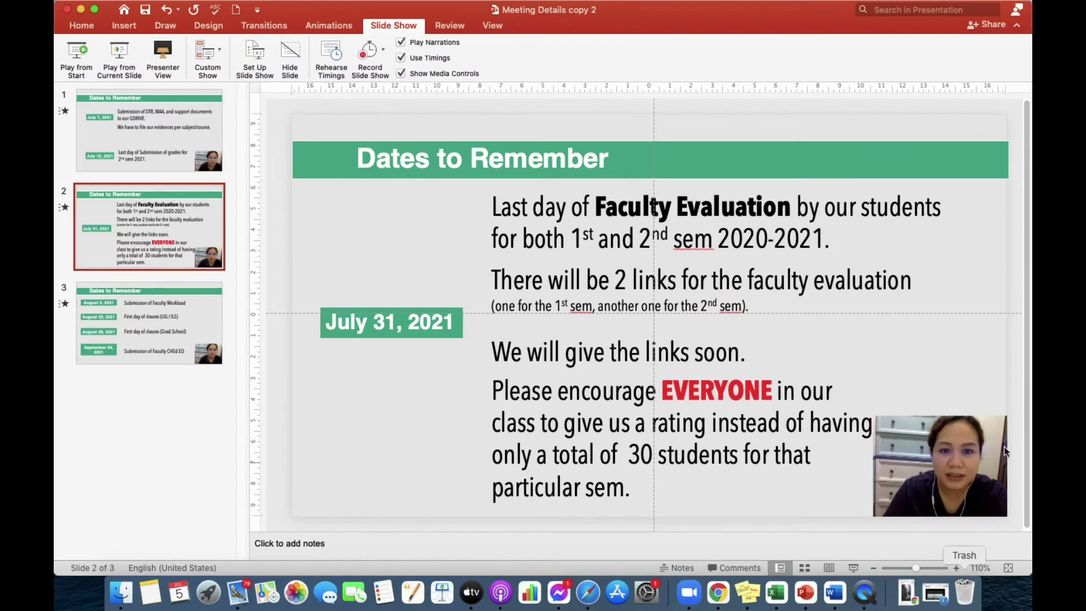
- Review slides 3, 2, 1, 2, 1, 2, finishing on slide 3 with the August and September dates
left_click(190, 298)
left_click(180, 232)
left_click(161, 140)
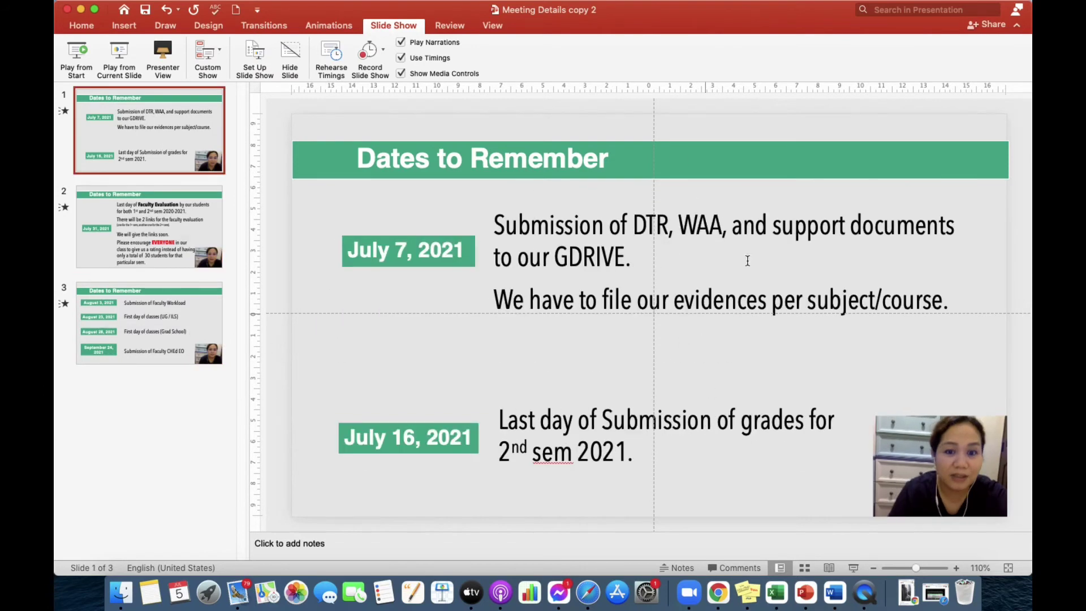
left_click(161, 243)
left_click(151, 113)
left_click(142, 210)
left_click(139, 317)
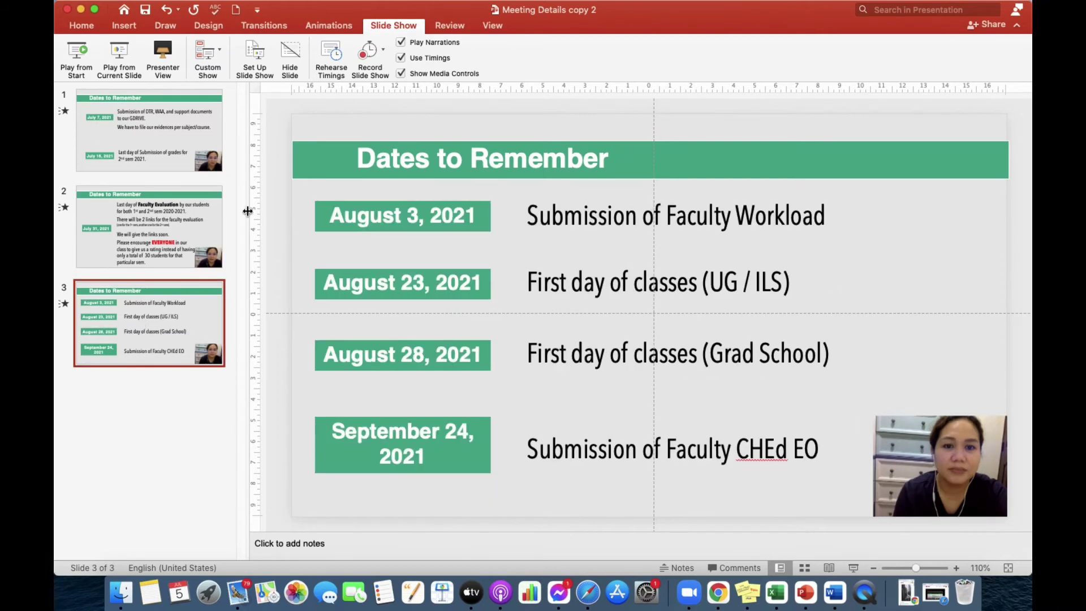
mouse_move(806, 472)
- Export the deck as a MOV video named Meeting Details.mov to the Desktop, with recorded timings and narrations
mouse_move(57, 4)
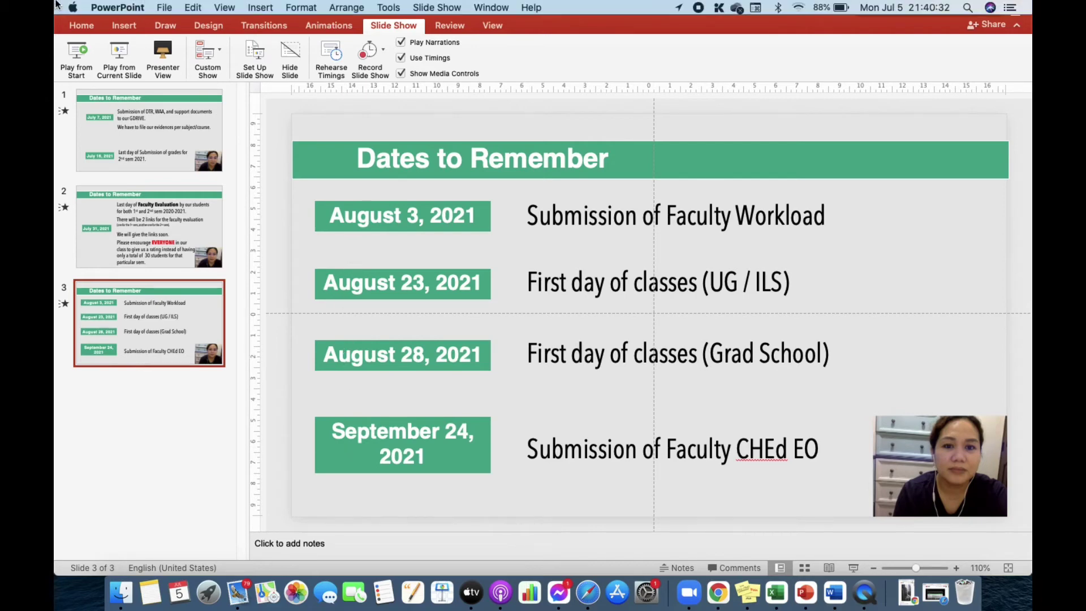
left_click(164, 8)
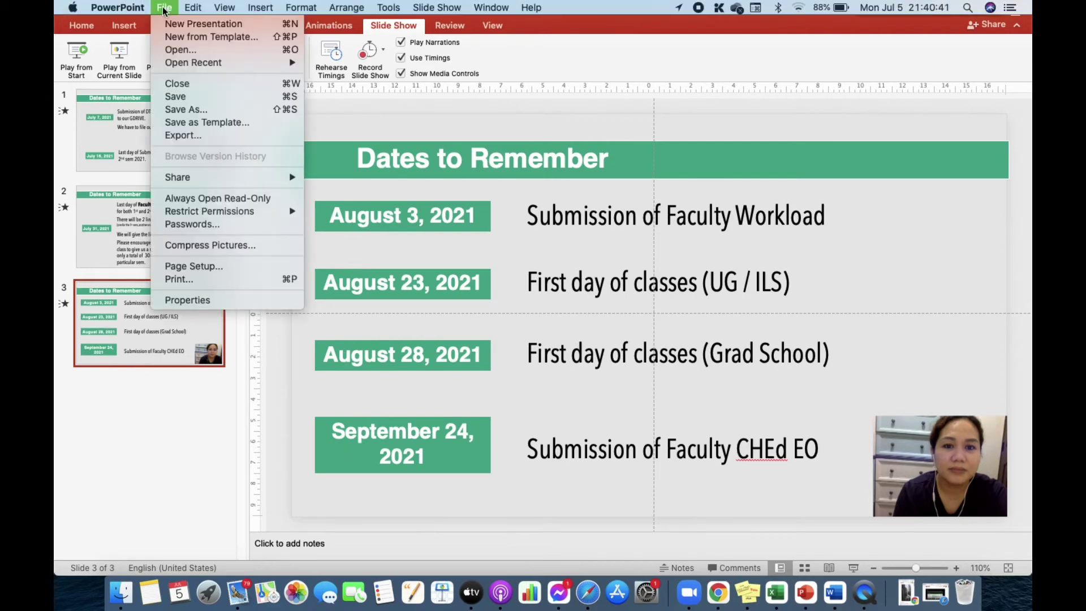
left_click(189, 136)
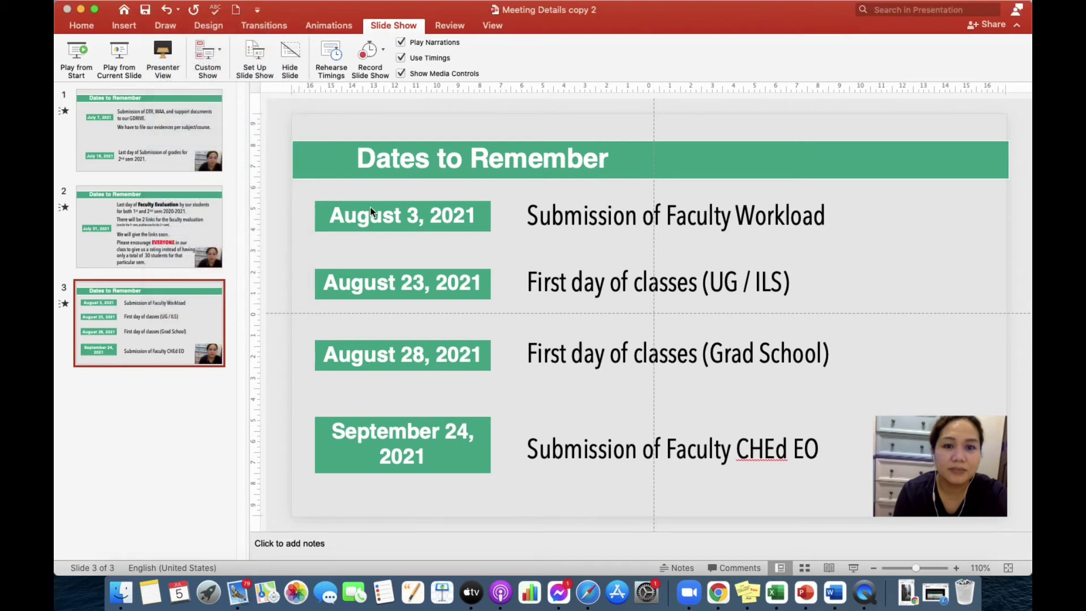
left_click(477, 304)
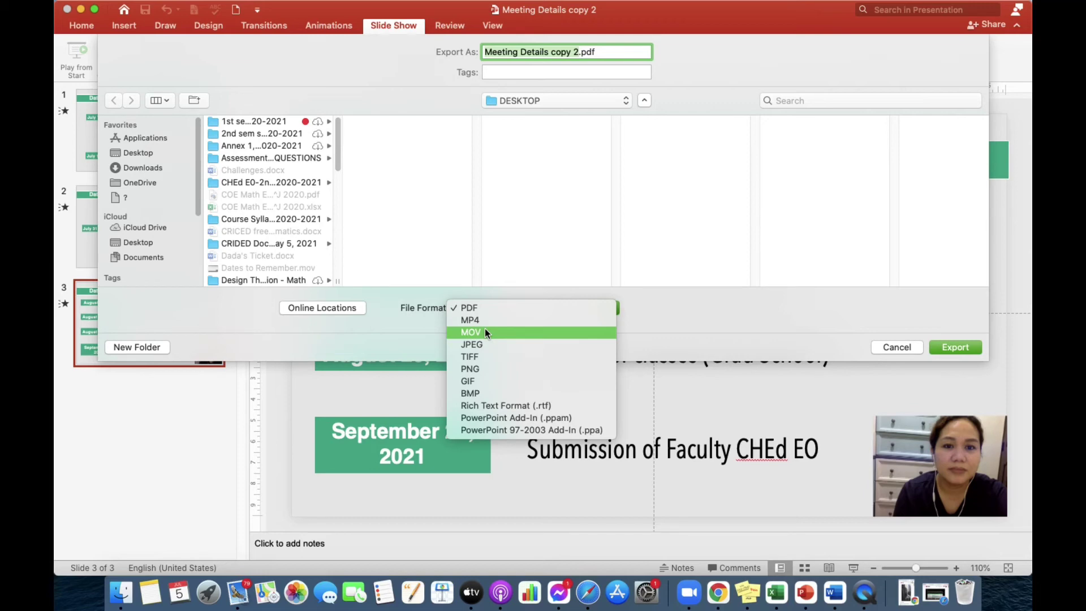
left_click(484, 332)
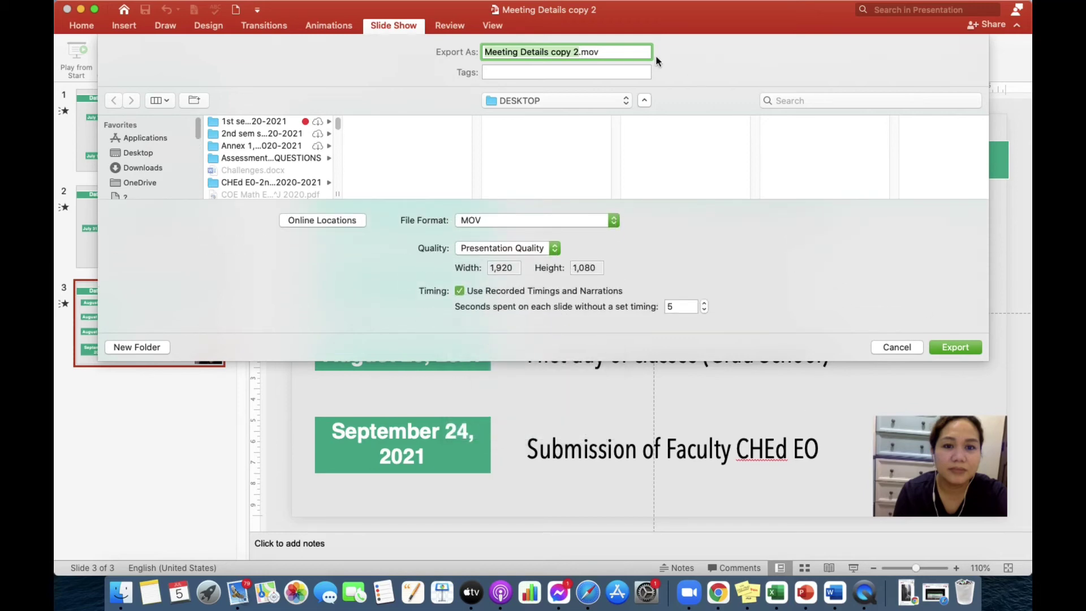
left_click(578, 52)
key("BackSpace")
key("BackSpace")
key("BackSpace")
key("BackSpace")
key("BackSpace")
key("BackSpace")
key("BackSpace")
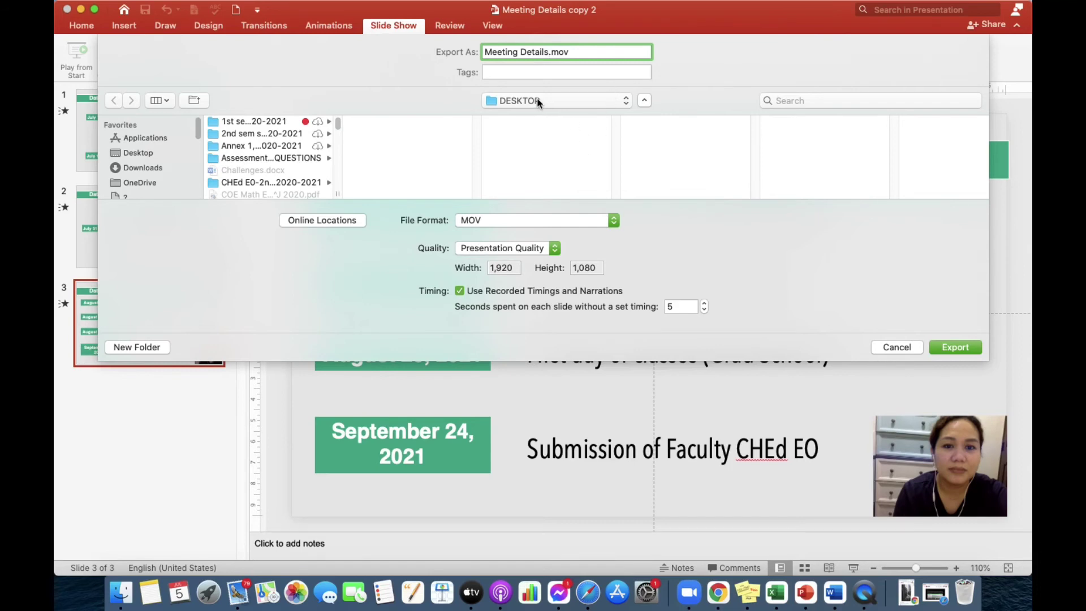
left_click(955, 347)
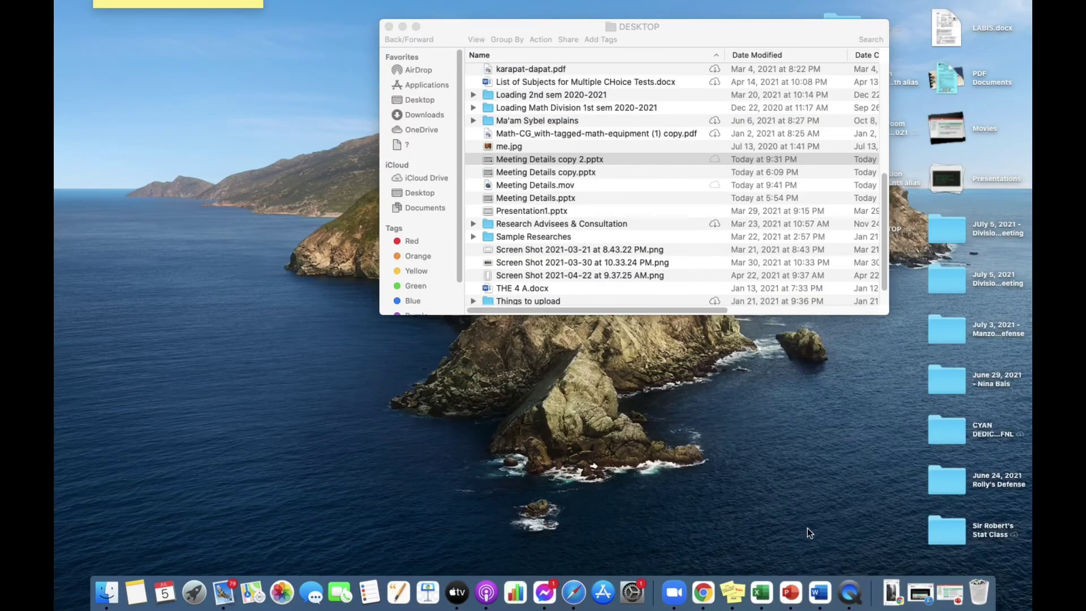
- Bring PowerPoint back from the Dock and let the Meeting Details.mov export finish
left_click(950, 598)
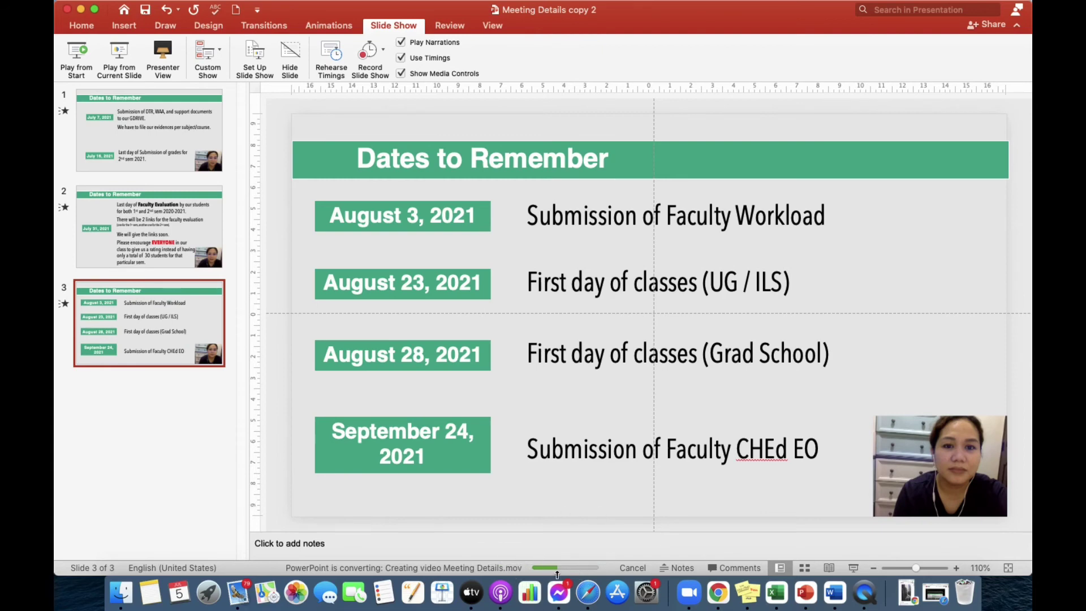
mouse_move(516, 5)
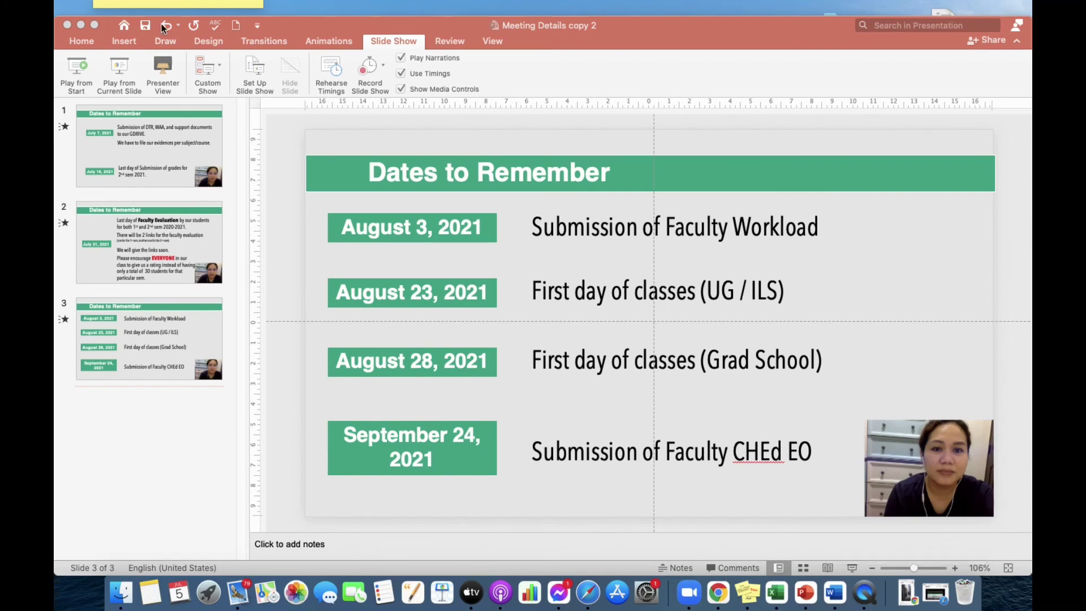
- Minimize PowerPoint and bring up the context menu for Meeting Details.mov on the Desktop
left_click_drag(139, 32, 265, 31)
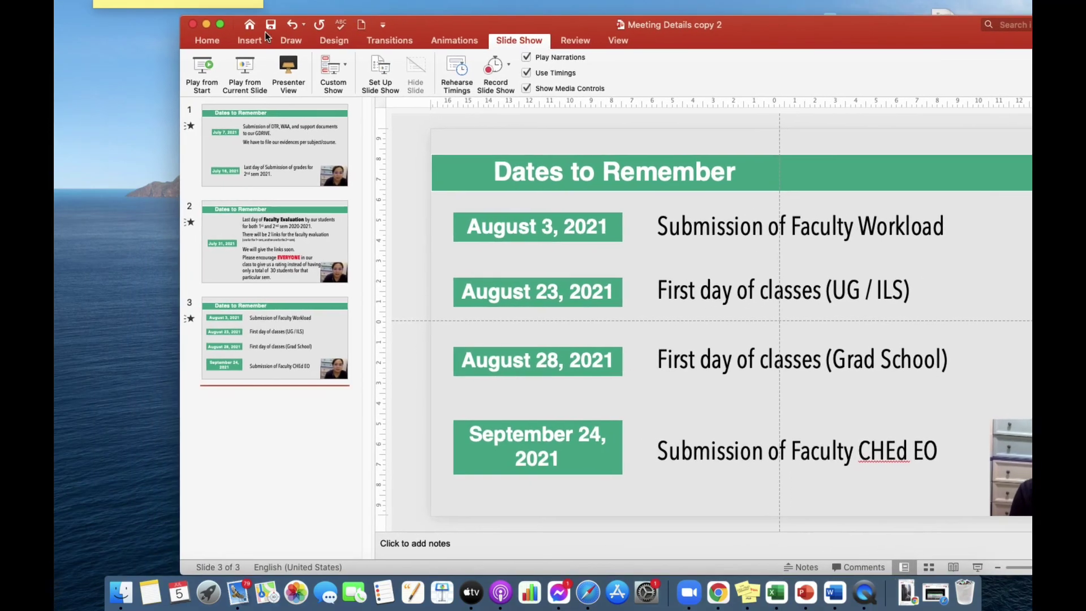
left_click(207, 25)
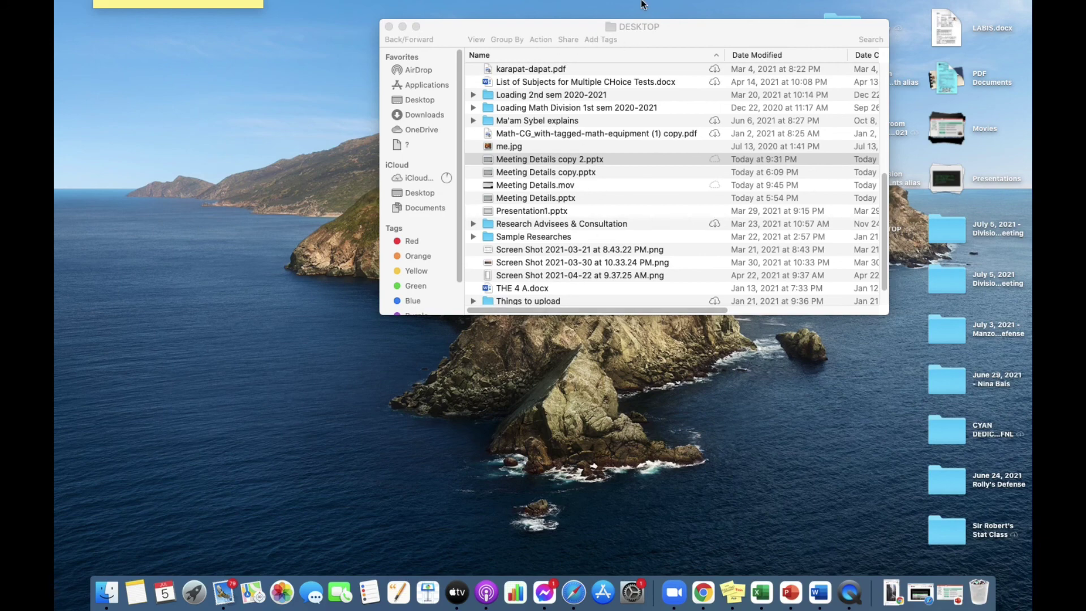
scroll(528, 175, "down", 1)
scroll(534, 194, "up", 2)
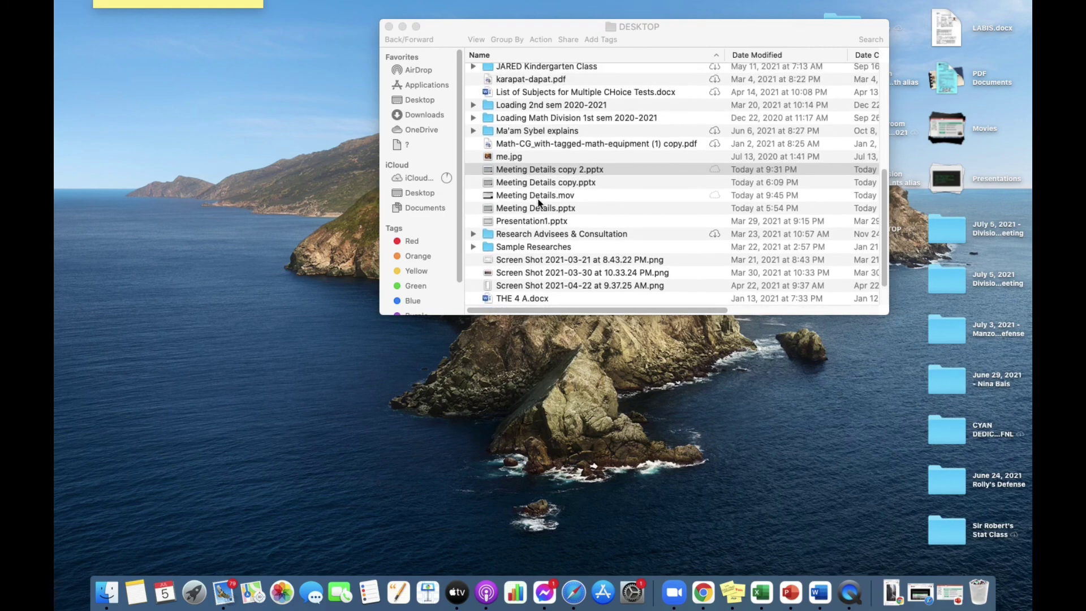
left_click(534, 195)
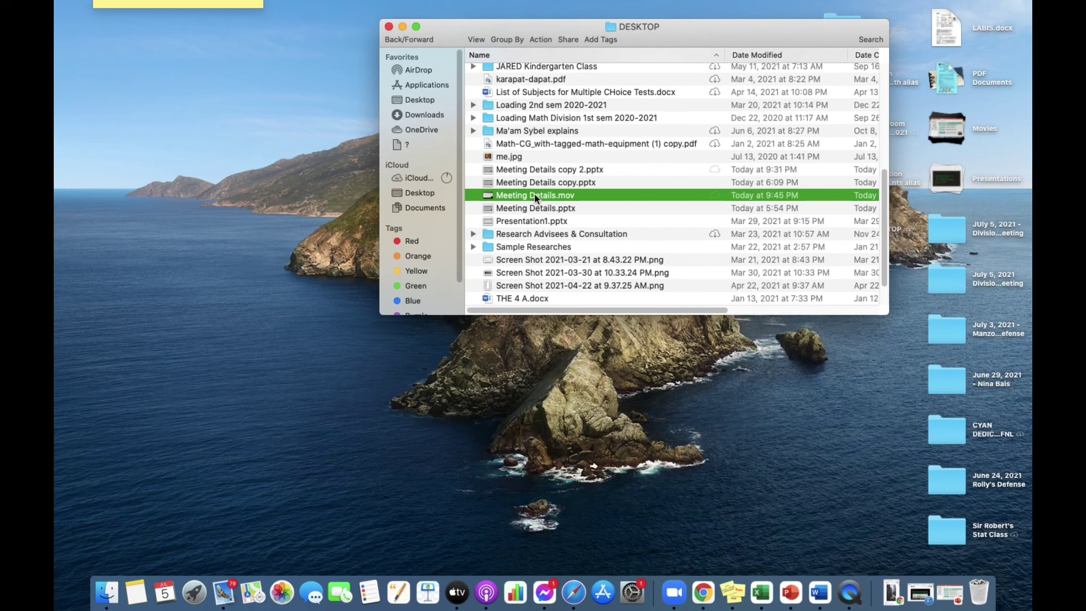
mouse_move(650, 4)
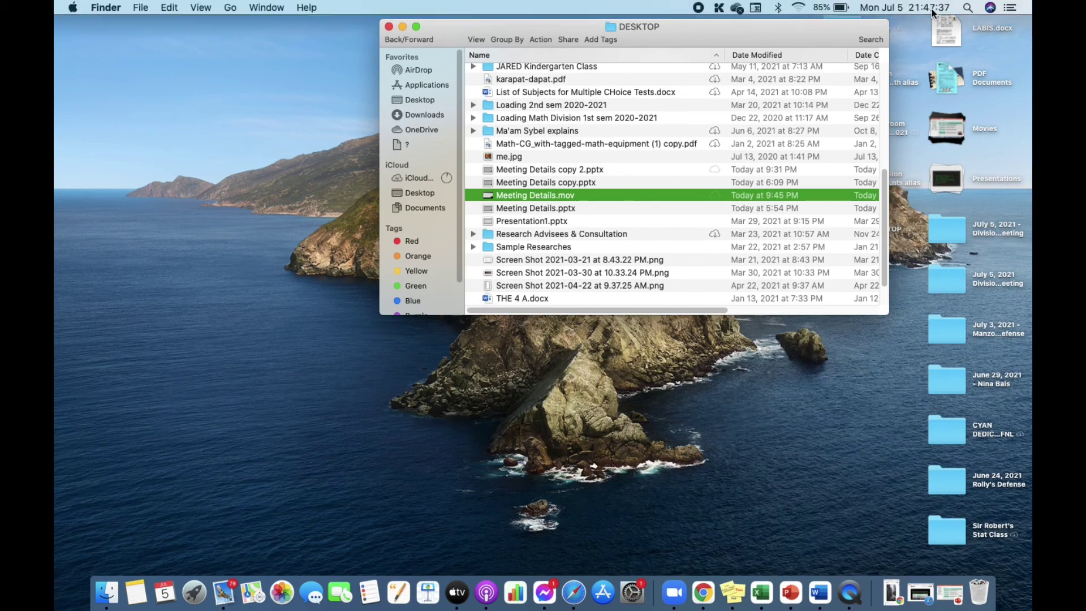
right_click(528, 198)
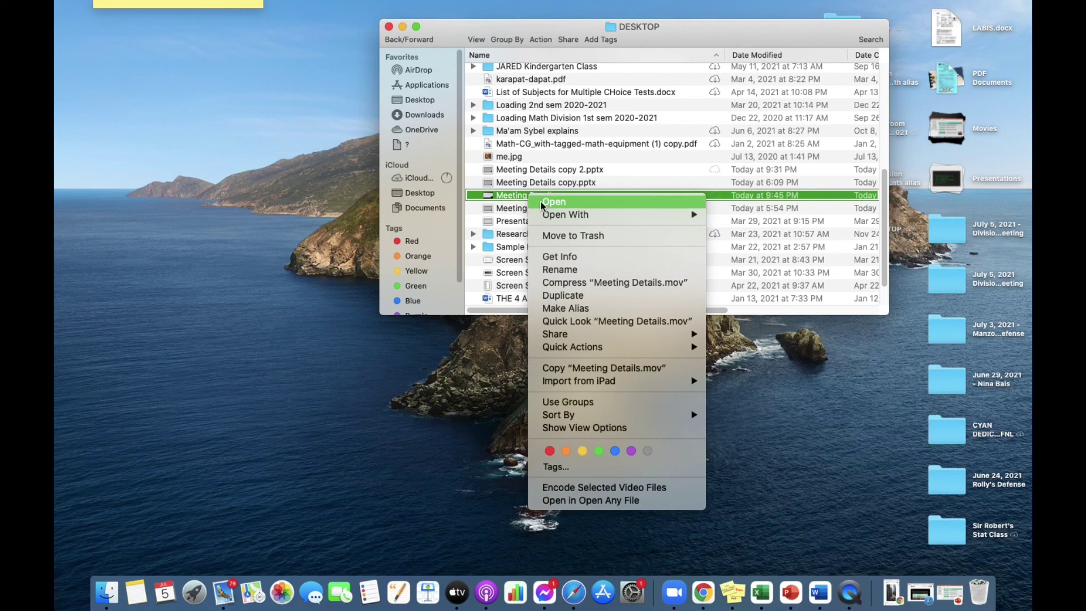
- Open Meeting Details.mov in QuickTime Player, play the narrated video, then close the player
left_click(548, 202)
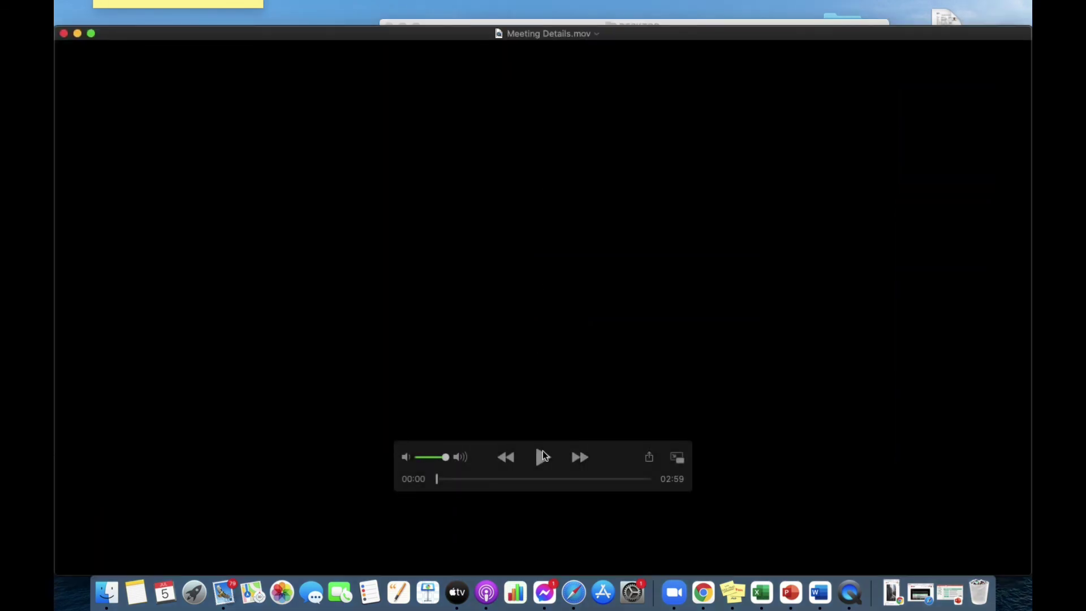
left_click(543, 456)
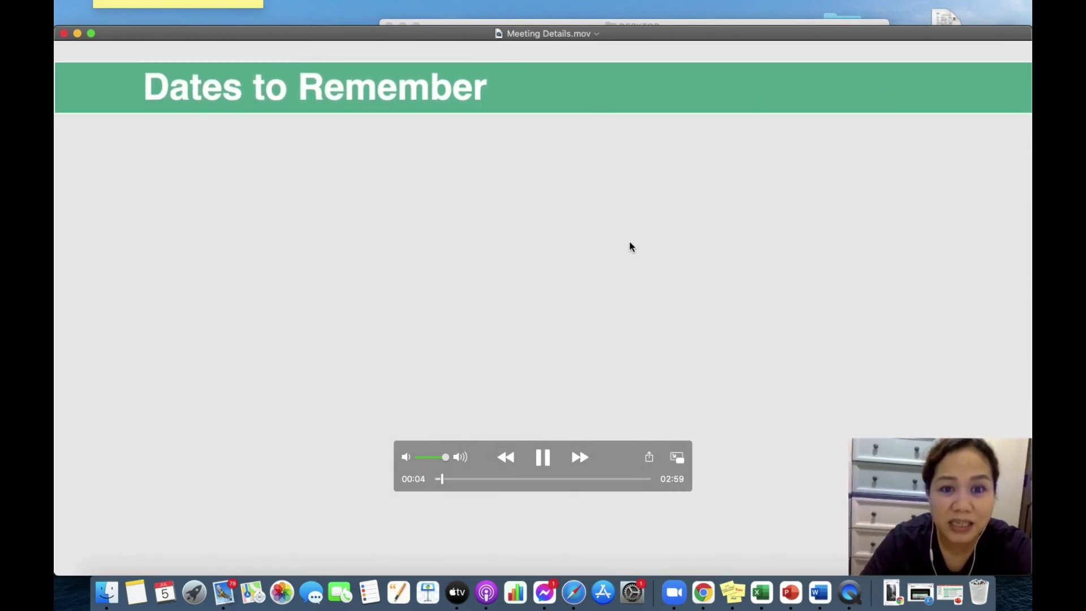
left_click_drag(206, 34, 237, 33)
left_click(94, 33)
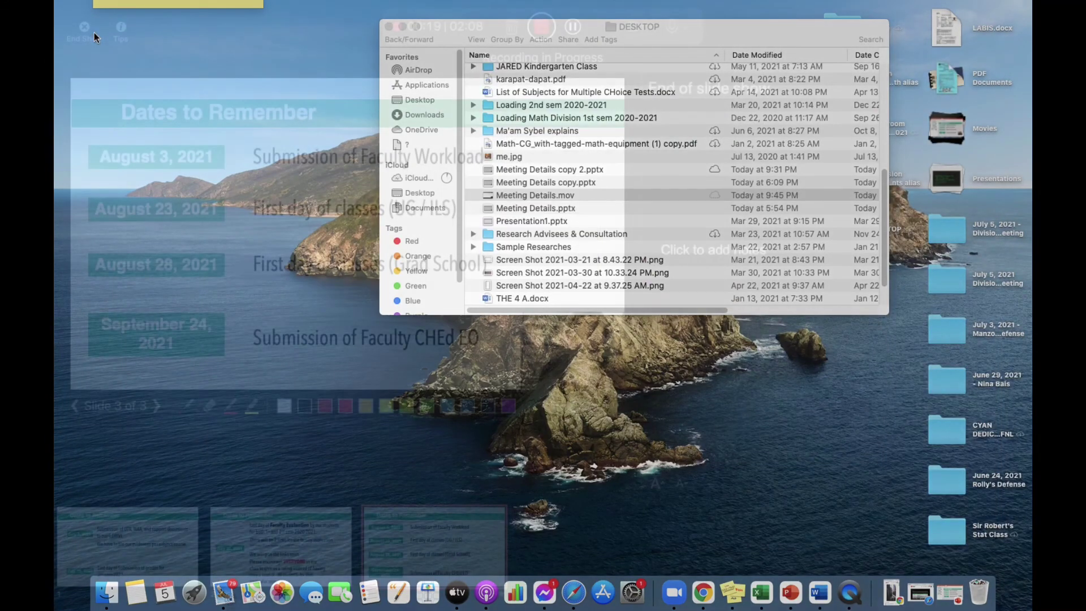